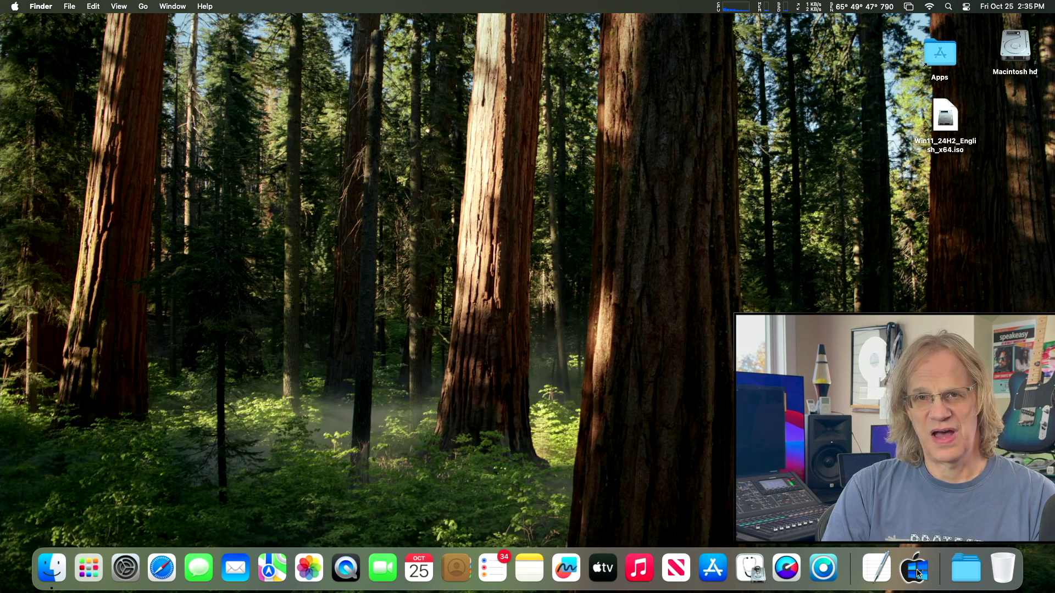
Launch Windows Install and set its mode to Install Windows UEFI
{"action": "left_click", "coordinate": [916, 573]}
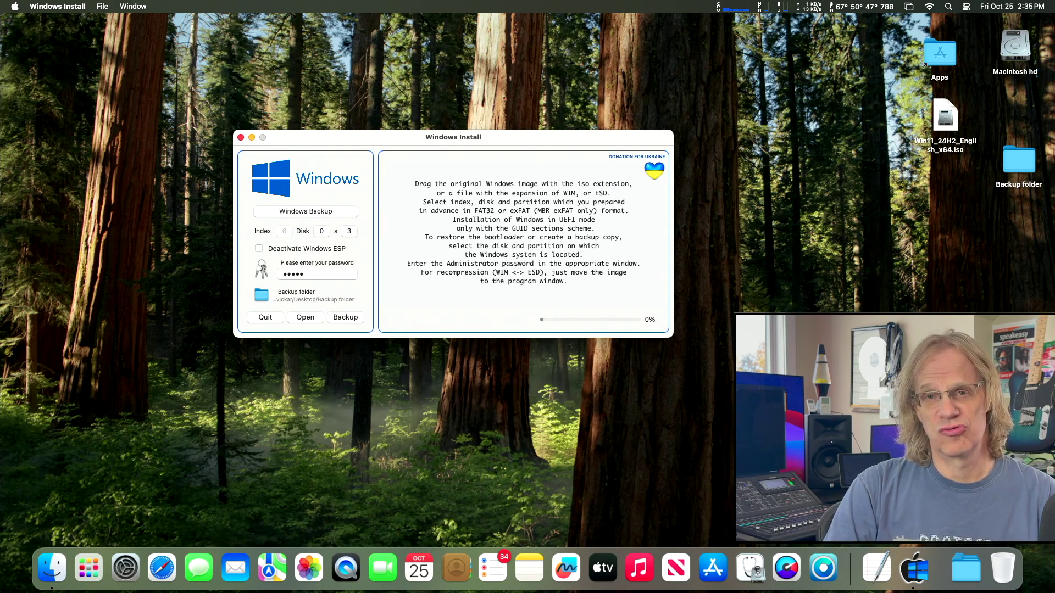
{"action": "left_click_drag", "start_coordinate": [591, 136], "coordinate": [590, 132]}
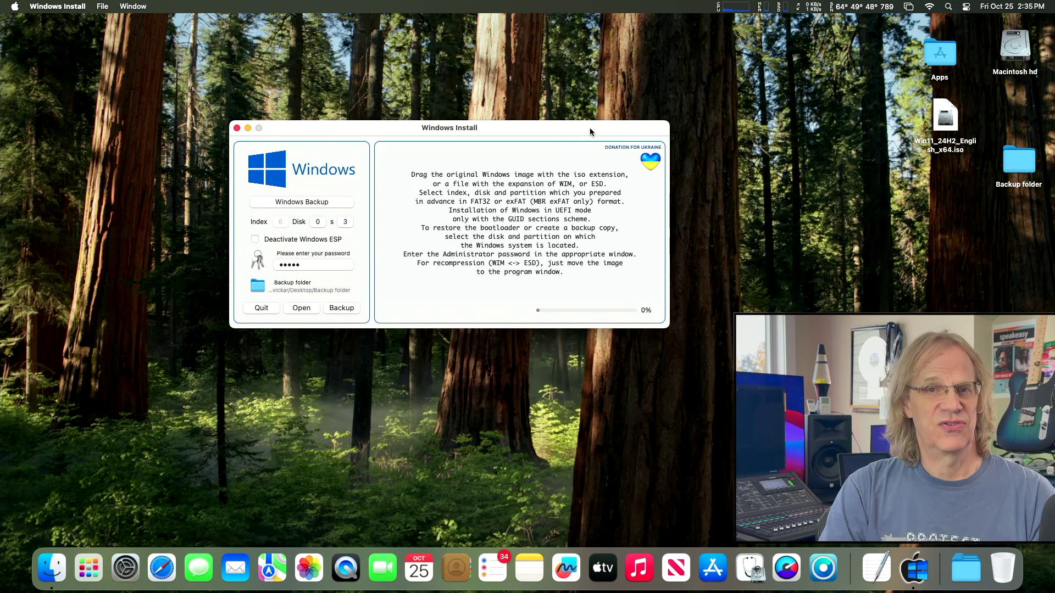
{"action": "left_click_drag", "start_coordinate": [590, 128], "coordinate": [593, 123]}
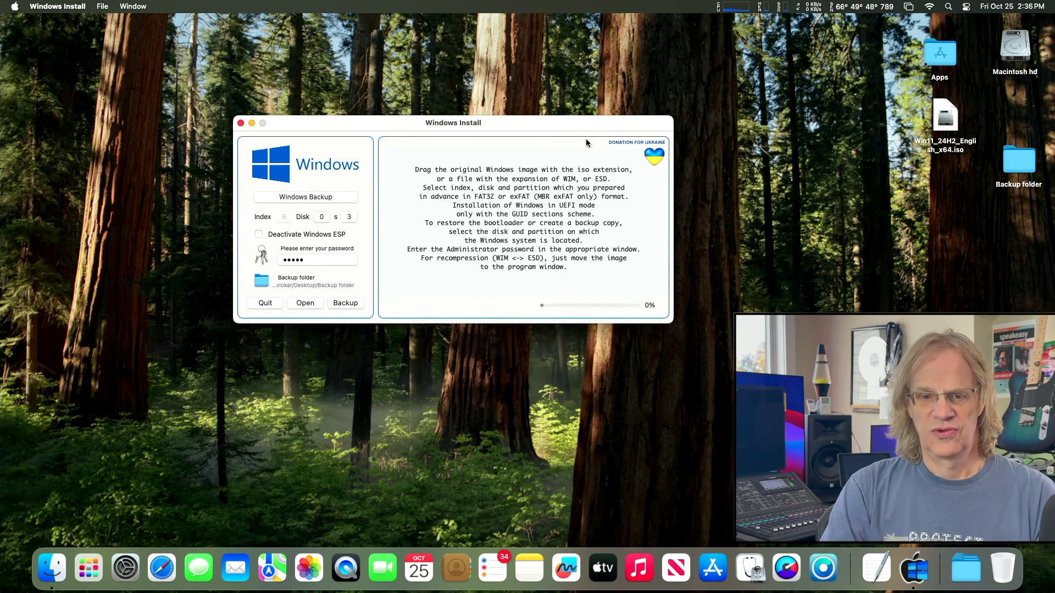
{"action": "left_click_drag", "start_coordinate": [572, 130], "coordinate": [477, 115]}
{"action": "left_click_drag", "start_coordinate": [303, 110], "coordinate": [314, 87]}
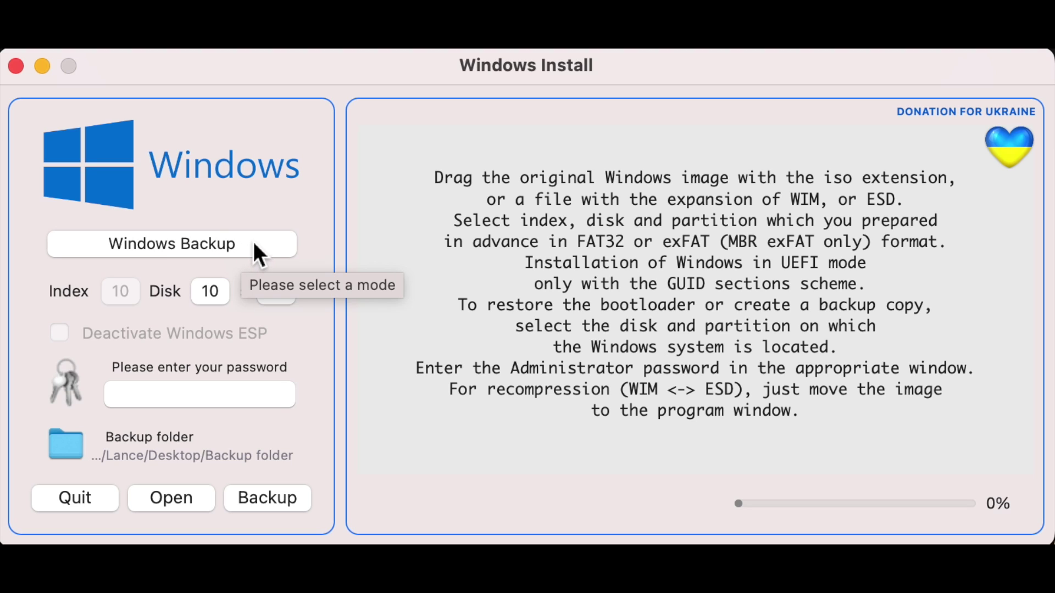
{"action": "left_click", "coordinate": [253, 243]}
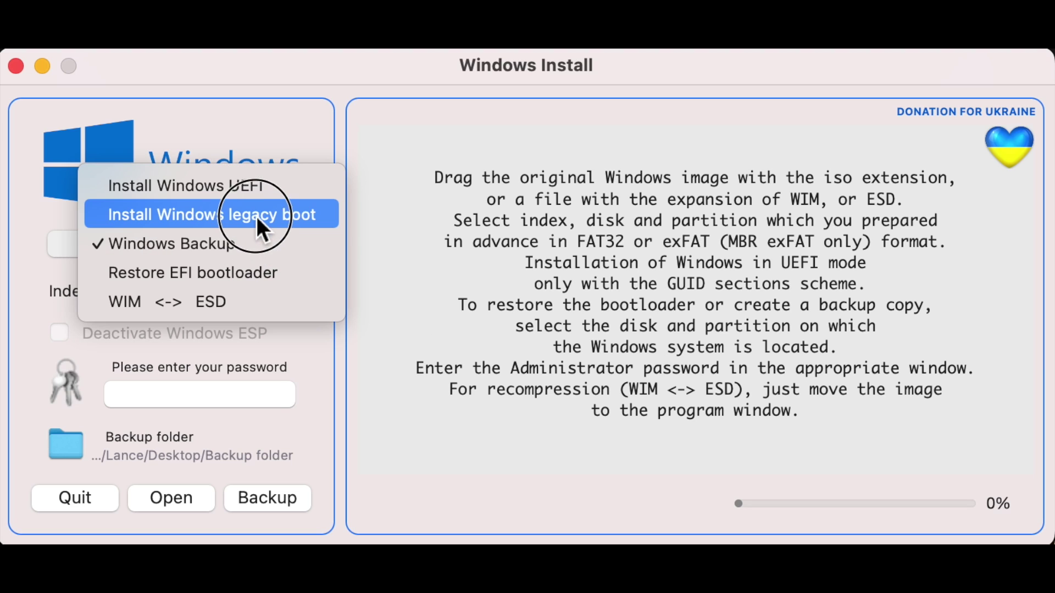
{"action": "left_click", "coordinate": [258, 187]}
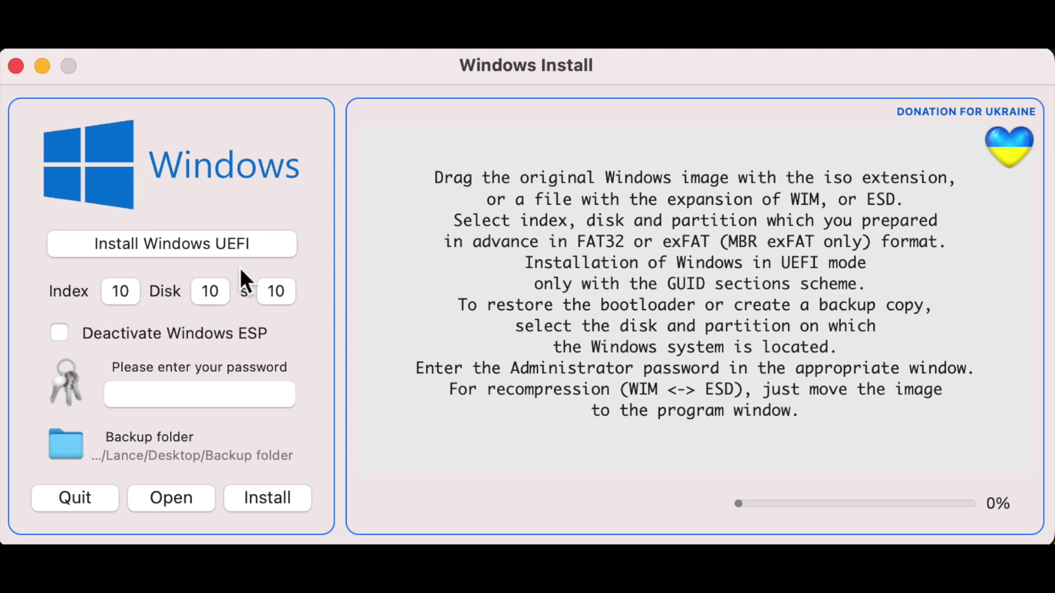
{"action": "left_click", "coordinate": [261, 243]}
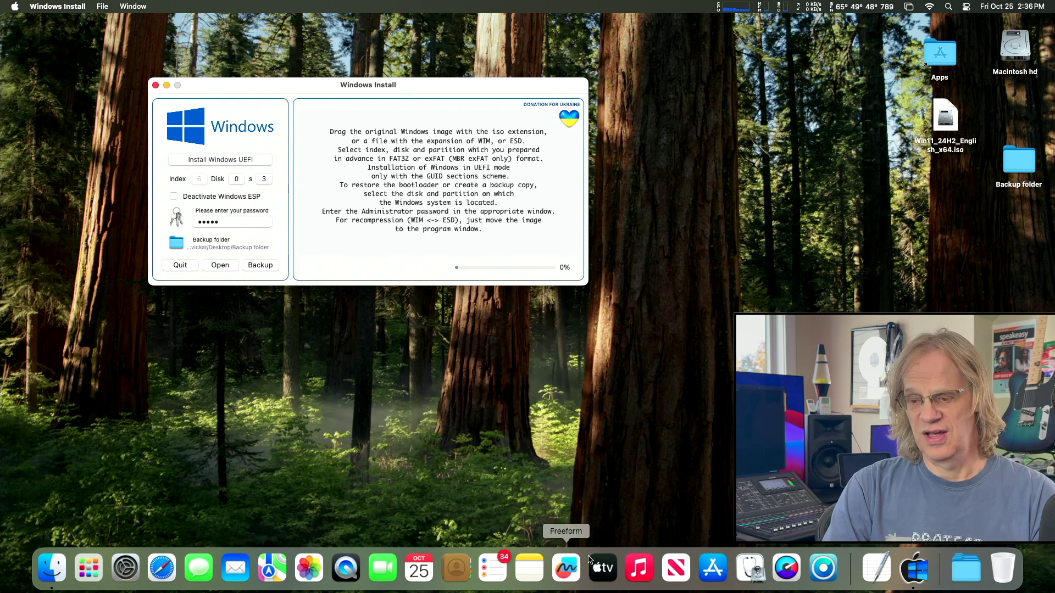
Launch Disk Utility and inspect the Macintosh hd volume group, system and Data volumes
{"action": "left_click", "coordinate": [754, 571]}
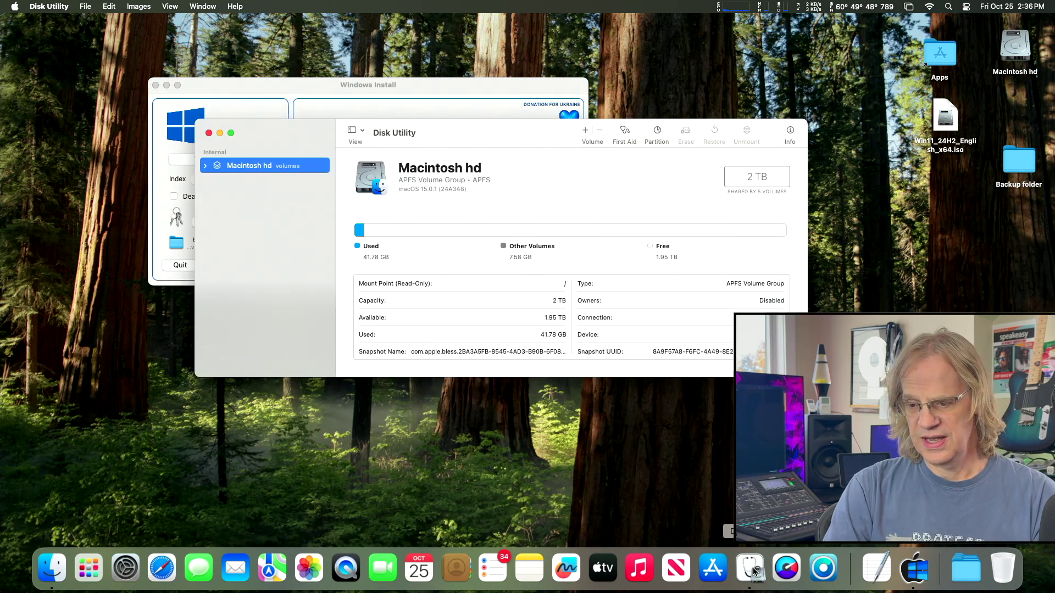
{"action": "left_click", "coordinate": [283, 196]}
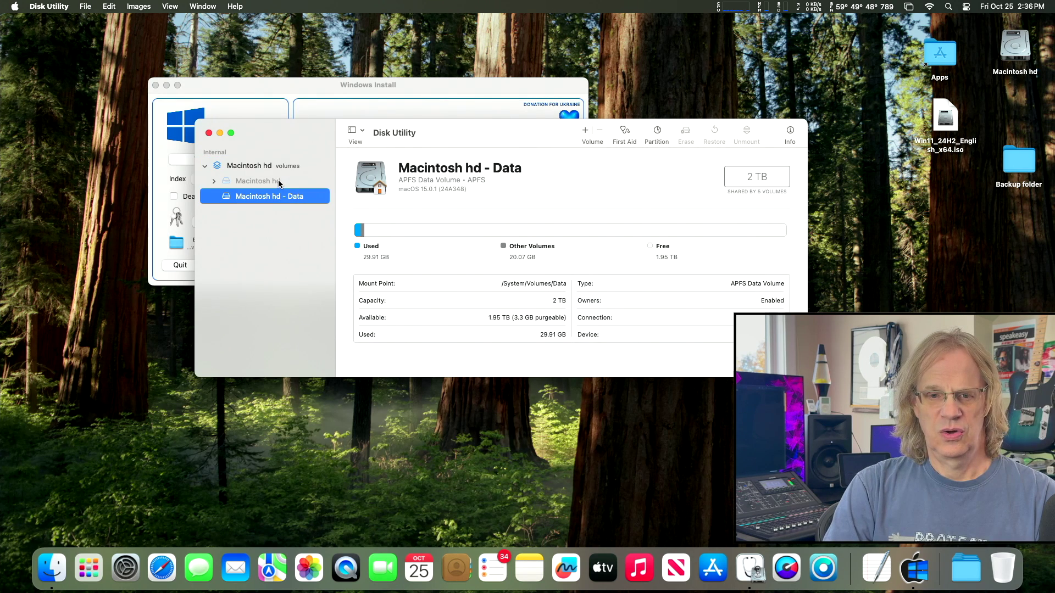
{"action": "left_click", "coordinate": [275, 167]}
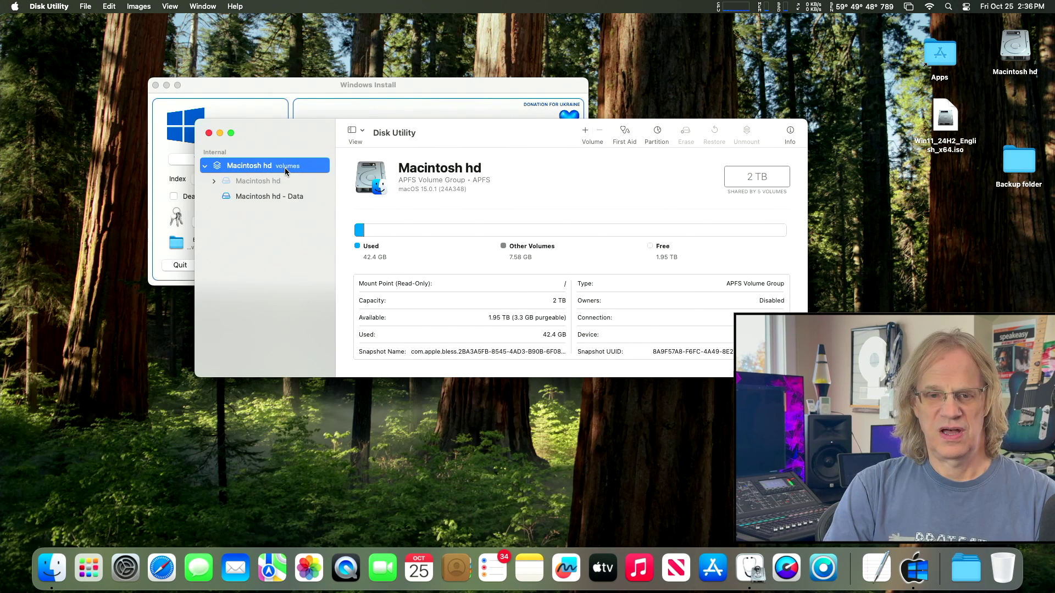
{"action": "left_click", "coordinate": [266, 183]}
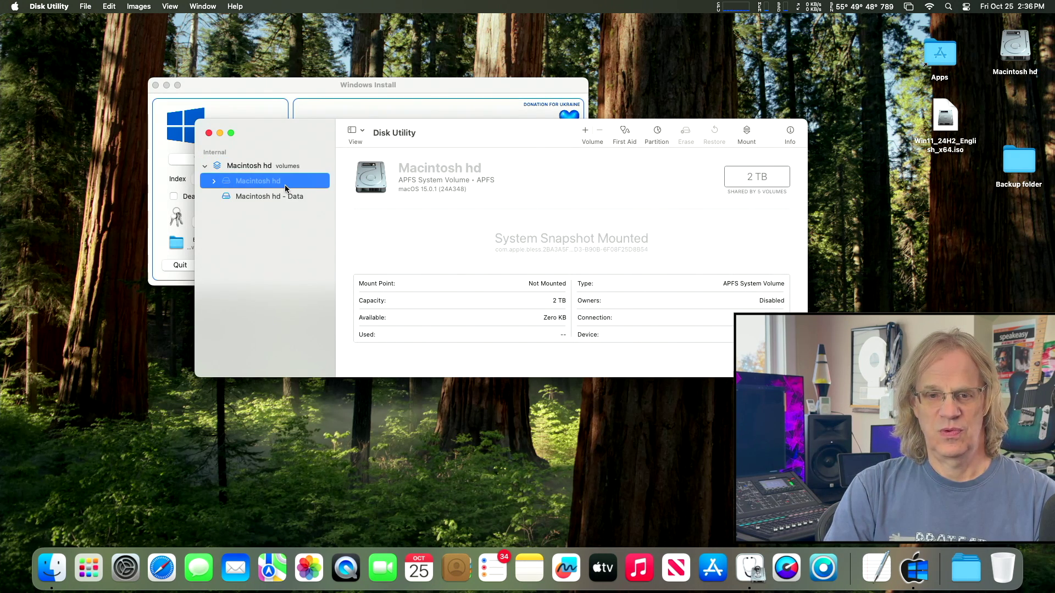
{"action": "left_click", "coordinate": [284, 196]}
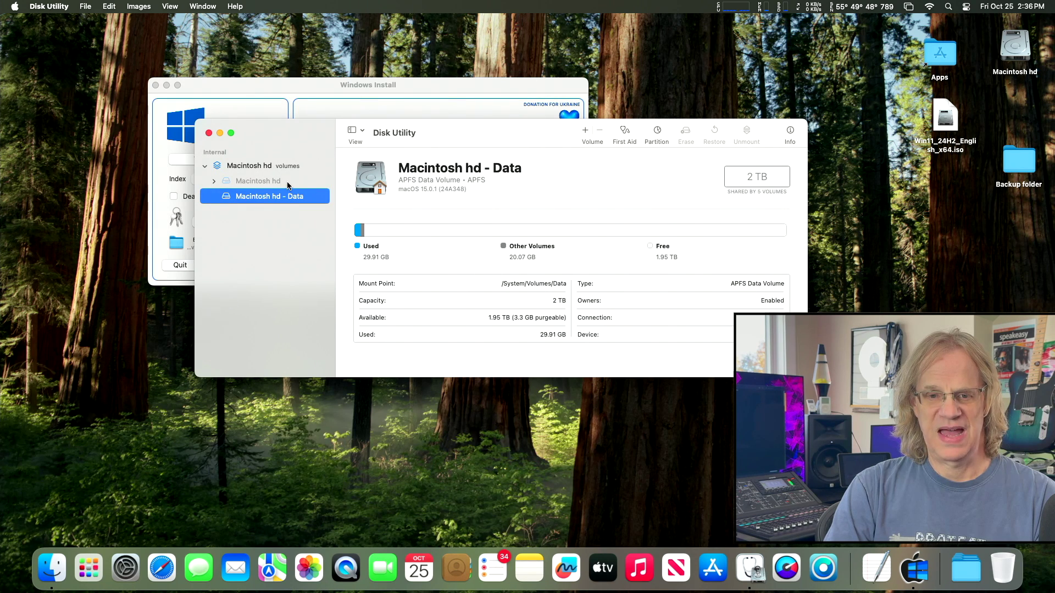
{"action": "left_click", "coordinate": [300, 167]}
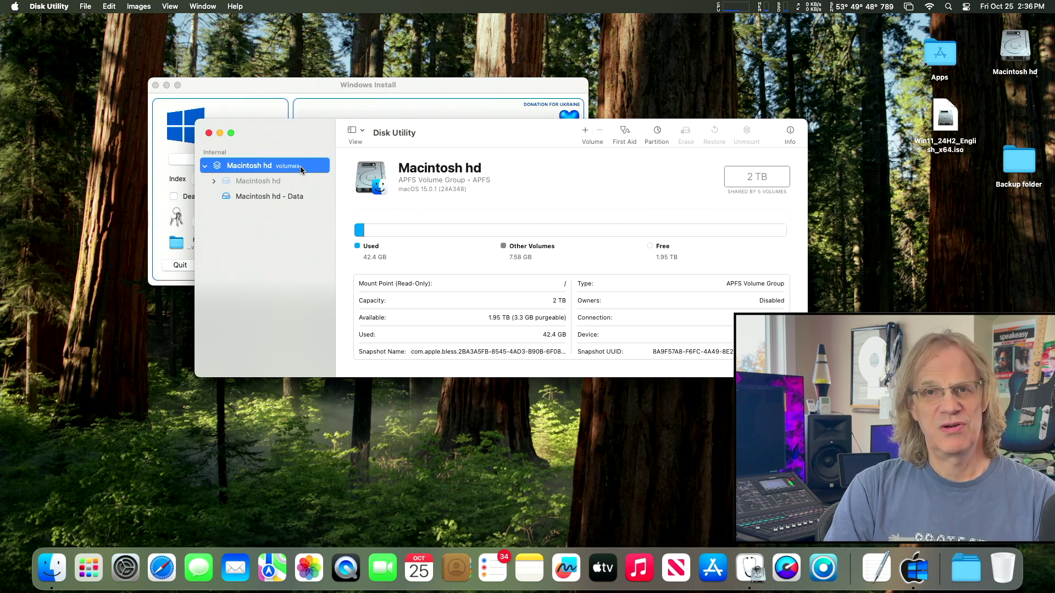
{"action": "left_click_drag", "start_coordinate": [454, 133], "coordinate": [416, 129]}
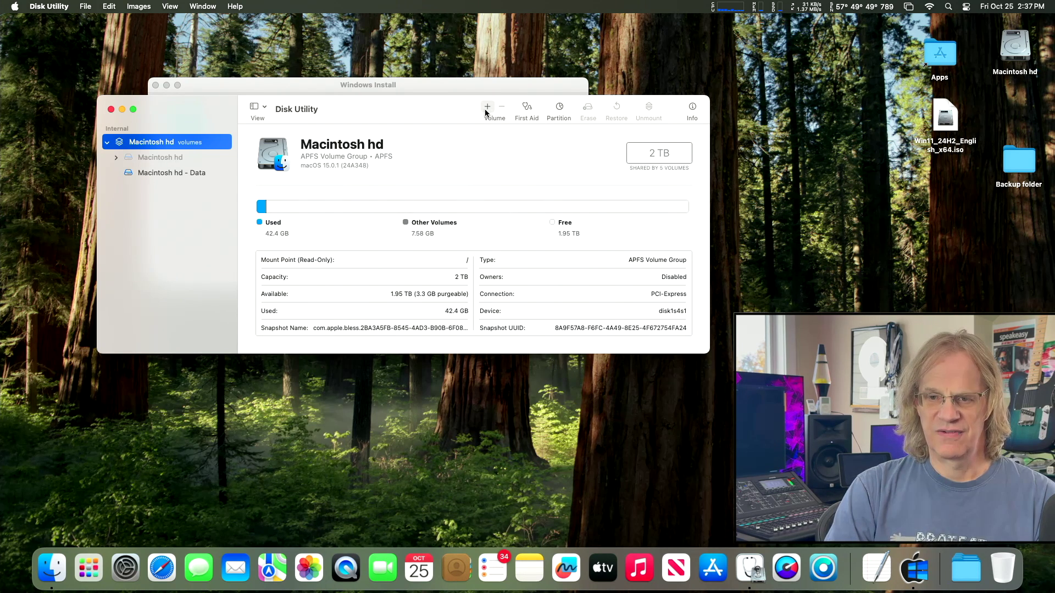
Start partitioning the Samsung drive and add a new 1 TB partition
{"action": "left_click", "coordinate": [560, 109]}
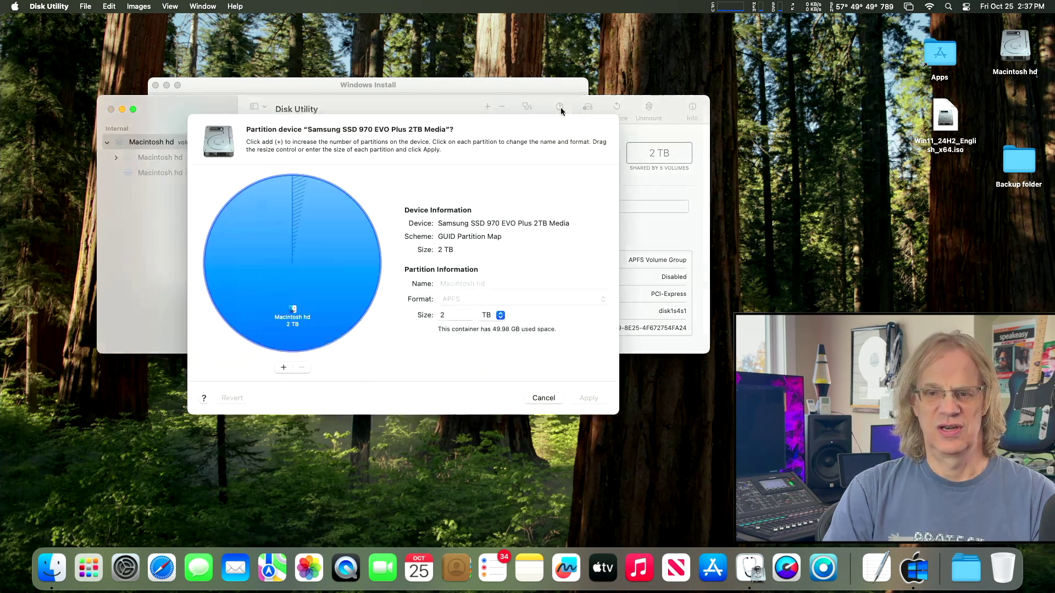
{"action": "double_click", "coordinate": [448, 325]}
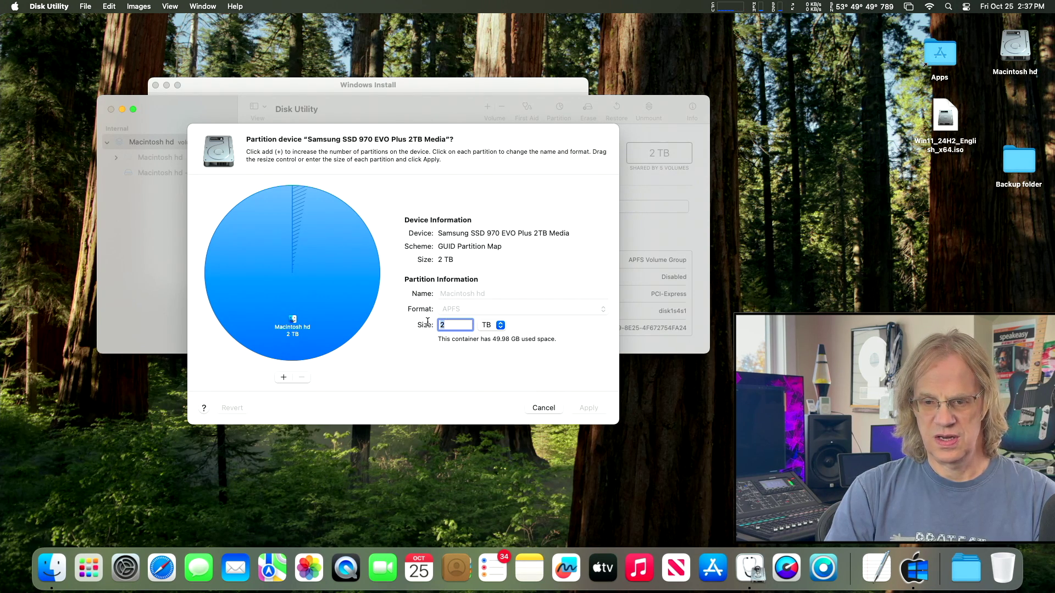
{"action": "type", "text": "1"}
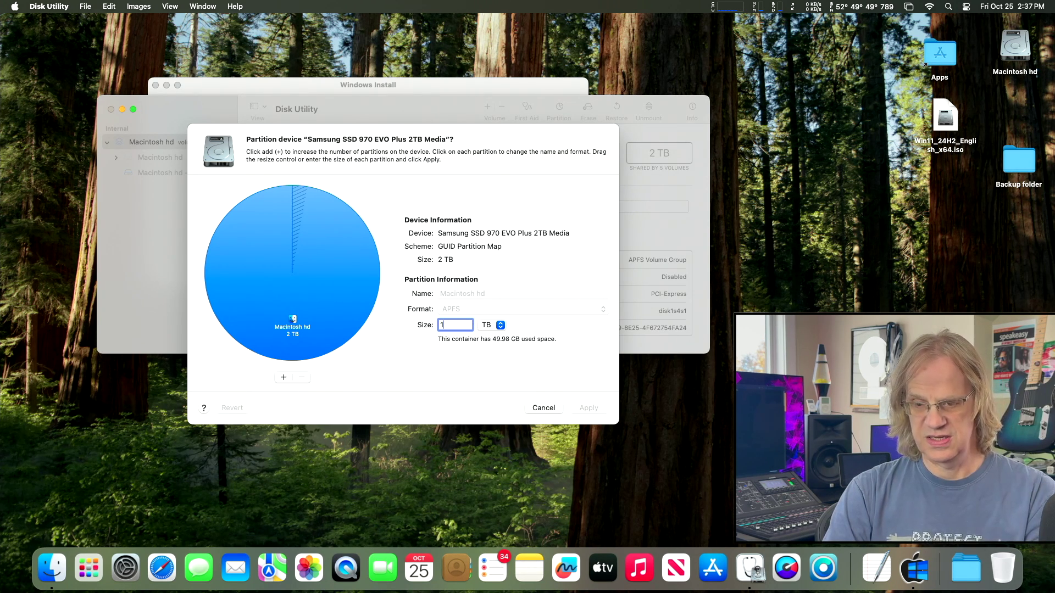
{"action": "left_click", "coordinate": [284, 377]}
{"action": "left_click", "coordinate": [377, 289]}
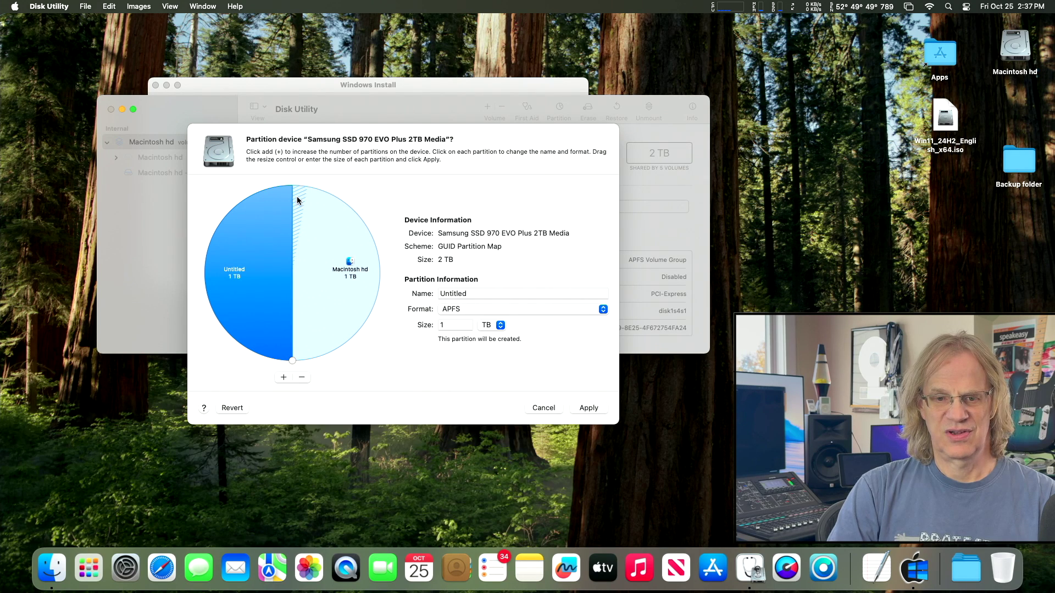
Name the new partition Windows11
{"action": "double_click", "coordinate": [500, 295]}
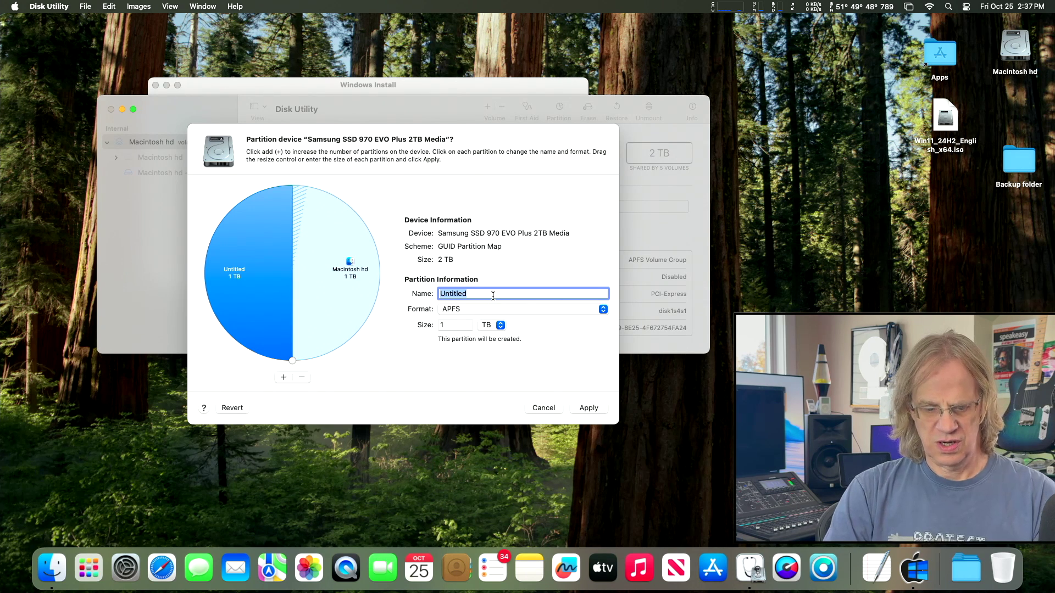
{"action": "type", "text": "wind"}
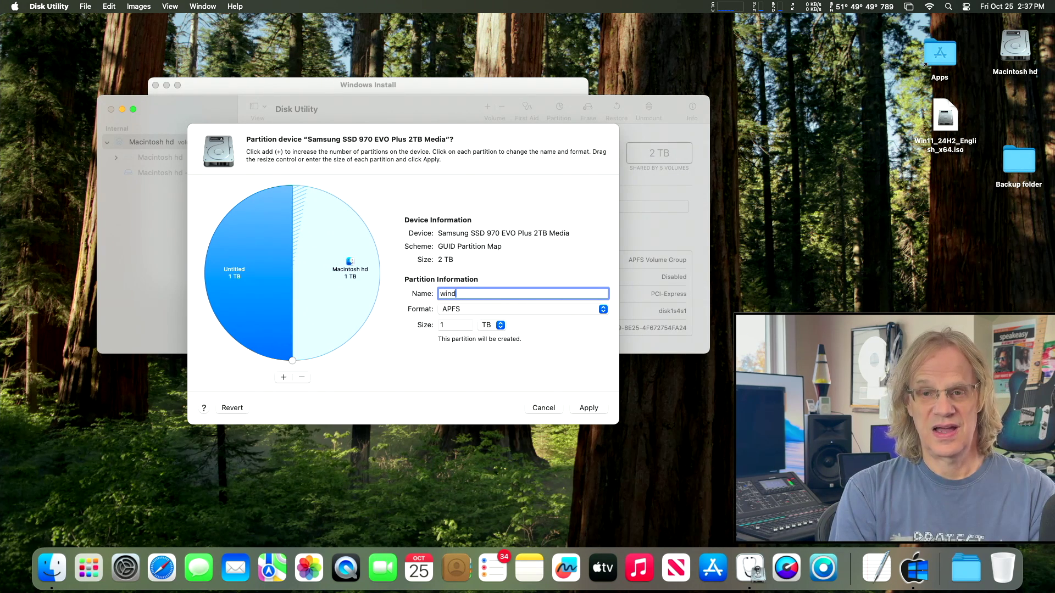
{"action": "type", "text": "ow"}
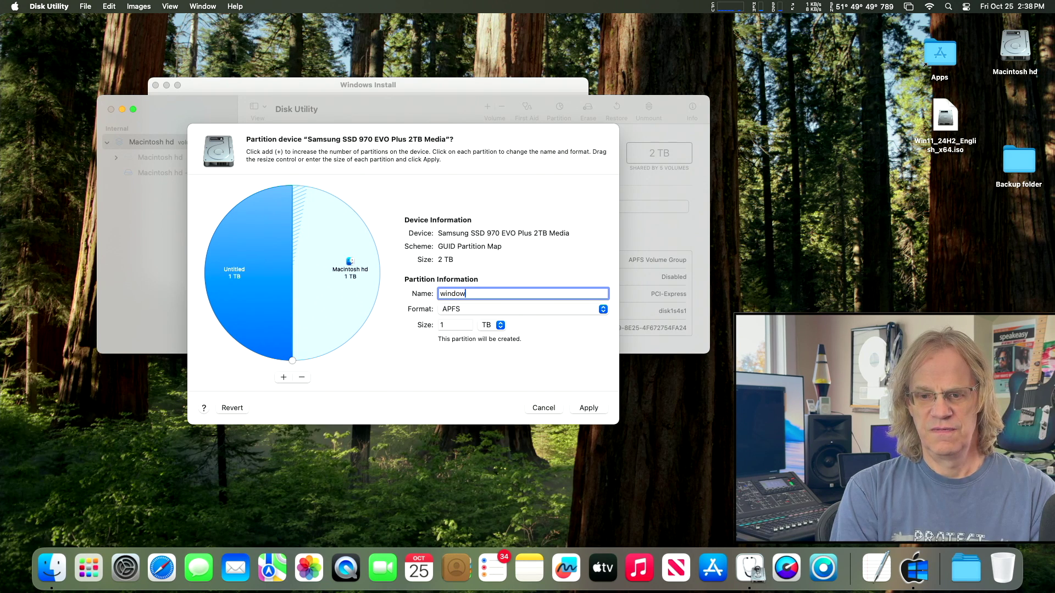
{"action": "type", "text": "s"}
{"action": "left_click", "coordinate": [444, 293]}
{"action": "key", "text": "BackSpace"}
{"action": "type", "text": "W"}
{"action": "type", "text": "11"}
Format it as ExFAT and apply the layout, accepting the startup volume resize warning
{"action": "left_click", "coordinate": [483, 309]}
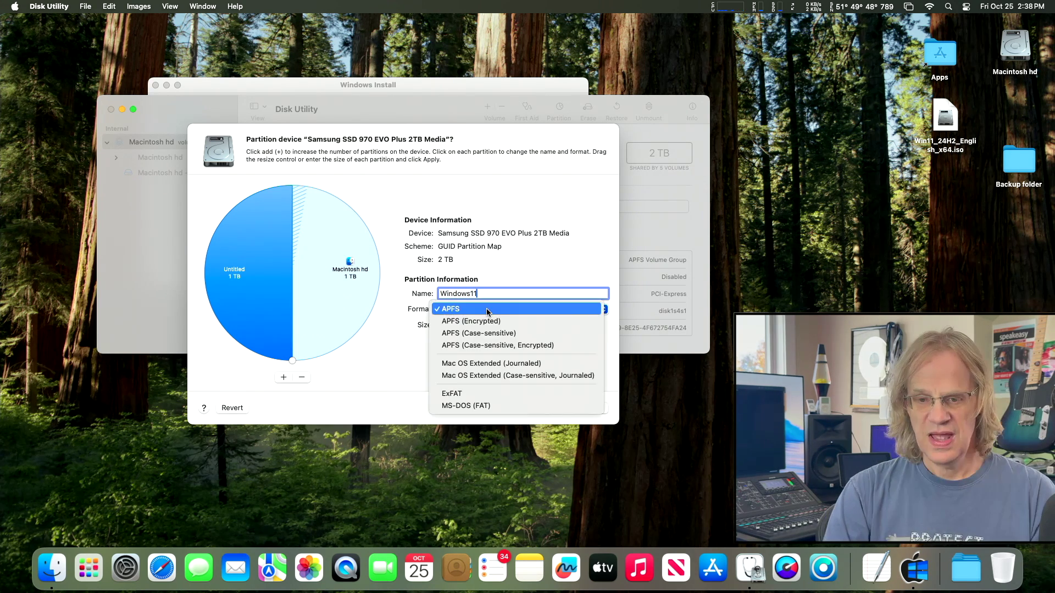
{"action": "left_click", "coordinate": [484, 394]}
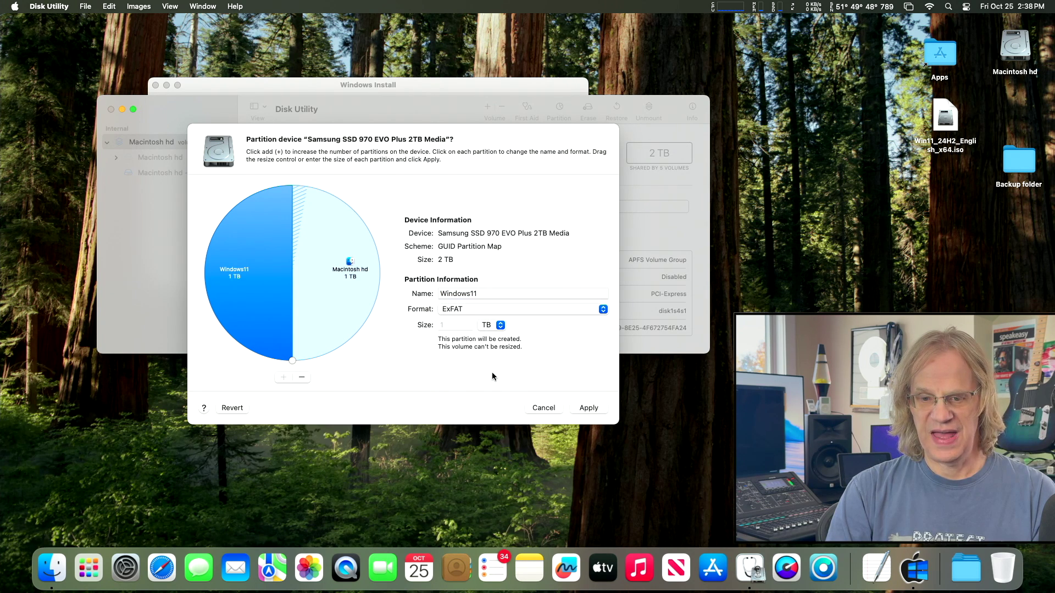
{"action": "left_click", "coordinate": [467, 310]}
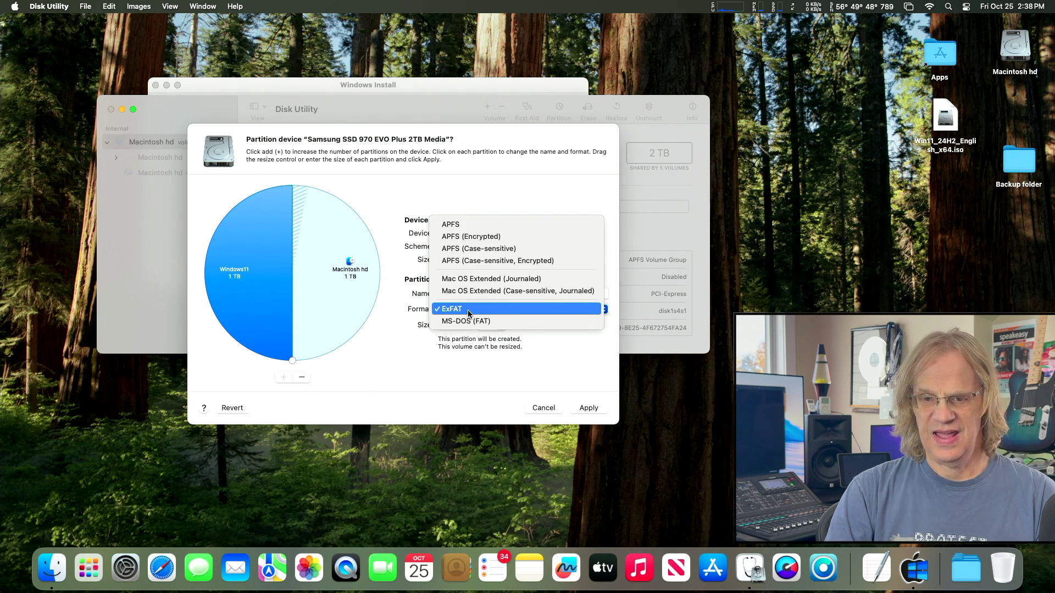
{"action": "left_click", "coordinate": [468, 311]}
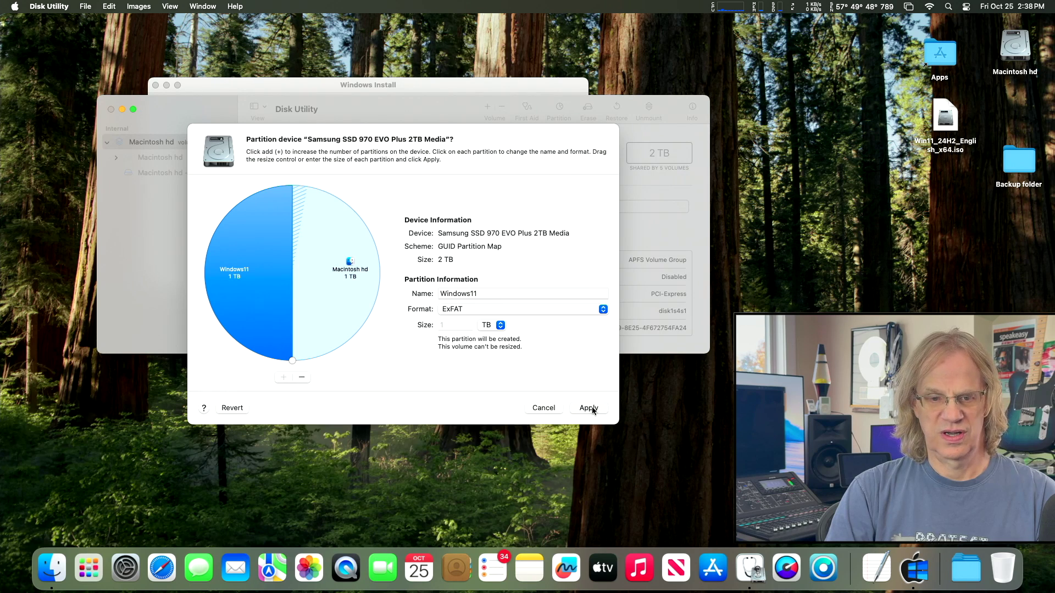
{"action": "left_click", "coordinate": [591, 408]}
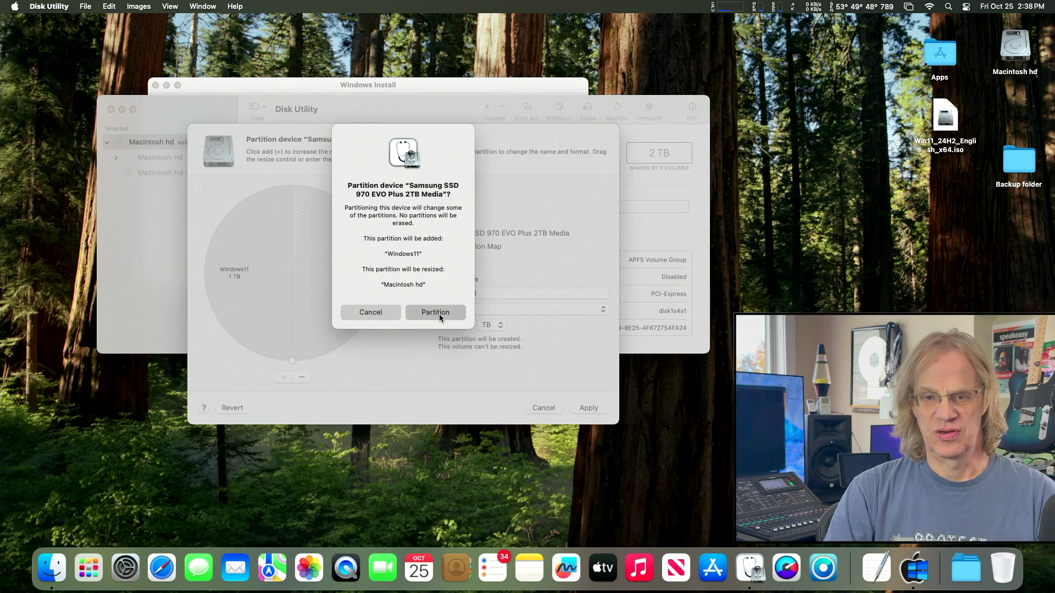
{"action": "left_click", "coordinate": [439, 313]}
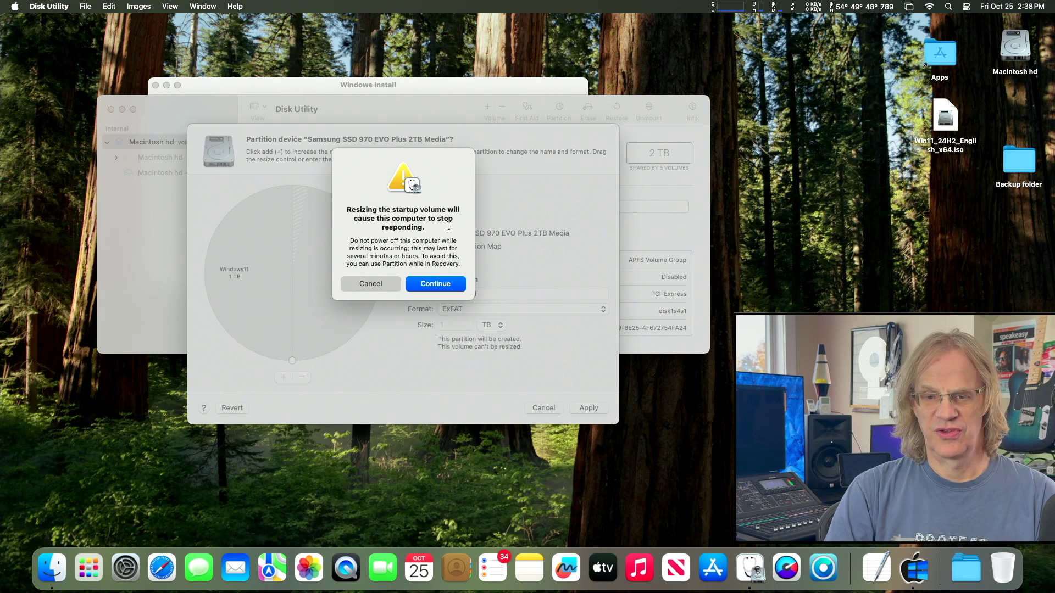
{"action": "left_click", "coordinate": [447, 285]}
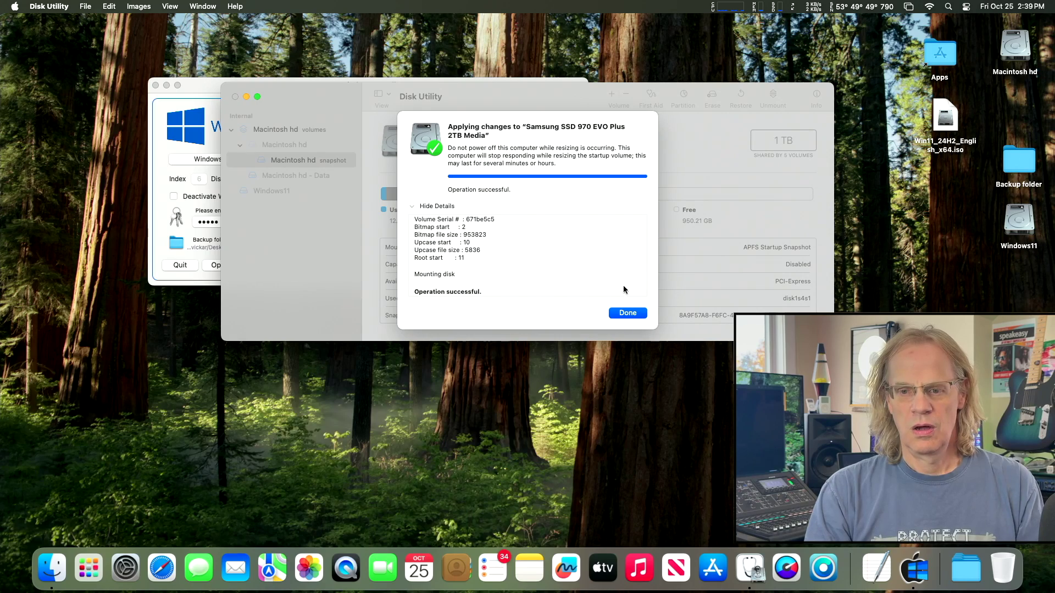
Close the resize report and view the Windows11 volume's details: 1 TB ExFAT, disk0s4
{"action": "left_click", "coordinate": [634, 313]}
{"action": "left_click_drag", "start_coordinate": [320, 102], "coordinate": [201, 287]}
{"action": "left_click_drag", "start_coordinate": [276, 89], "coordinate": [290, 52]}
{"action": "left_click_drag", "start_coordinate": [237, 273], "coordinate": [228, 251]}
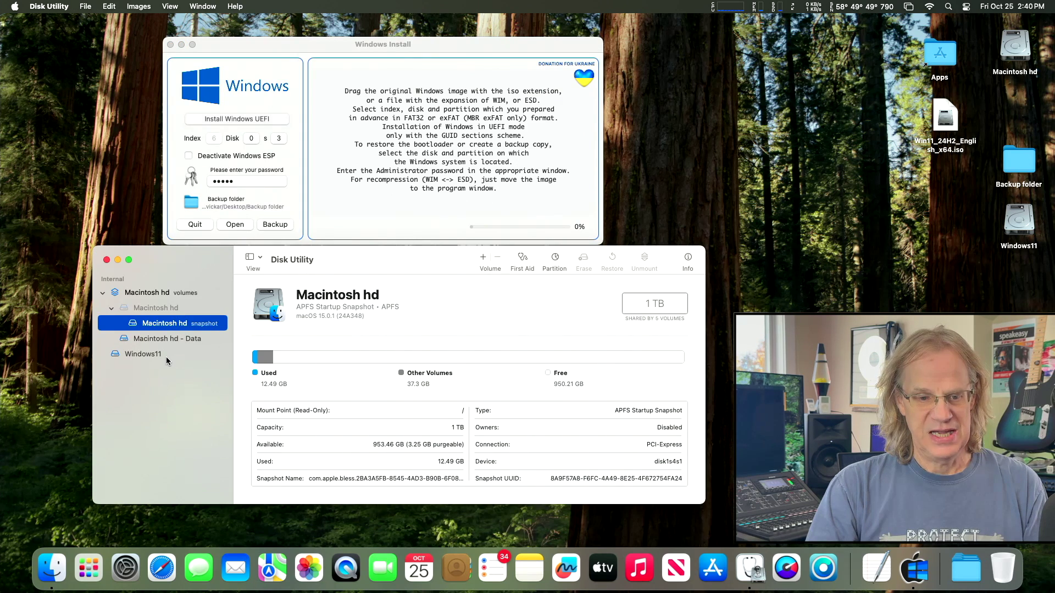
{"action": "left_click", "coordinate": [166, 355]}
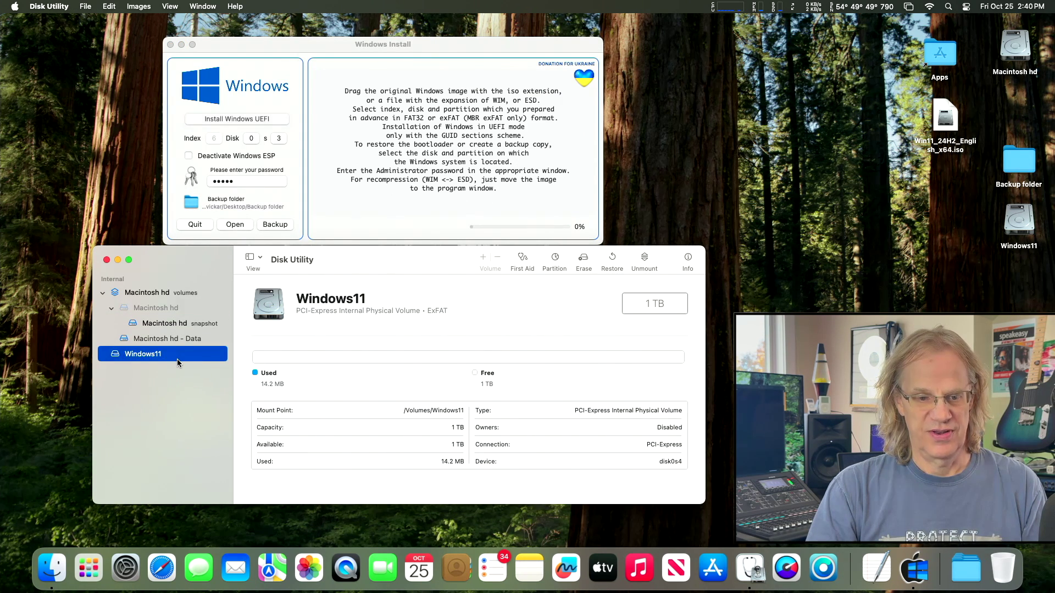
{"action": "left_click", "coordinate": [173, 340]}
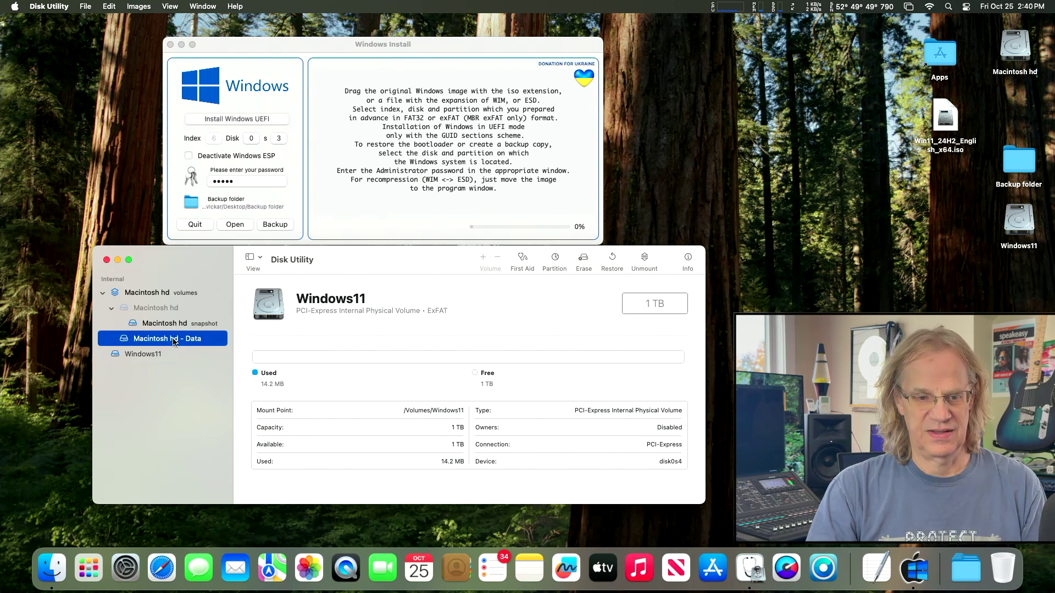
{"action": "left_click", "coordinate": [169, 323]}
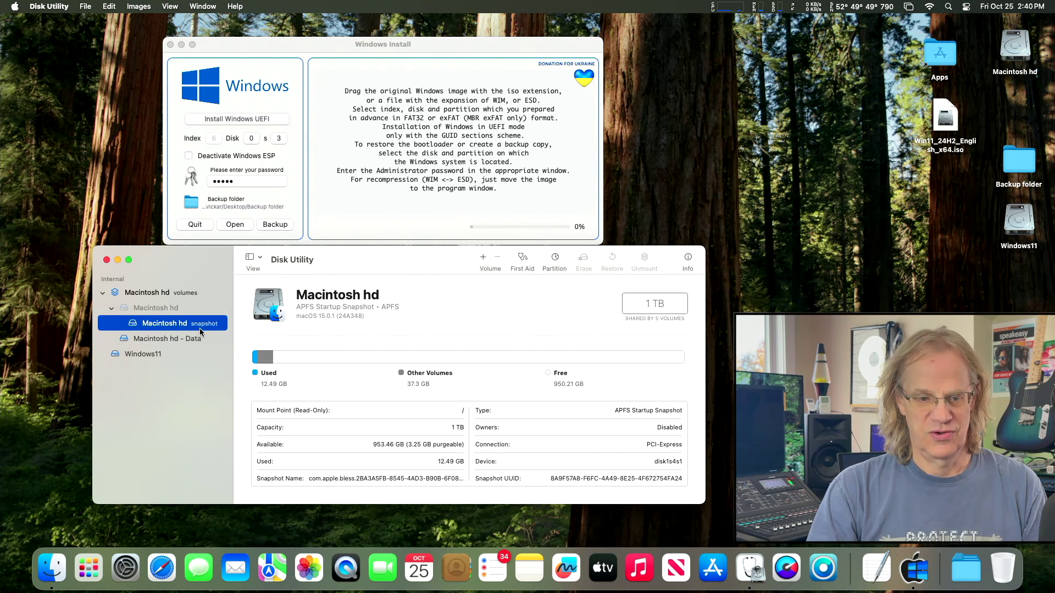
{"action": "left_click", "coordinate": [152, 354]}
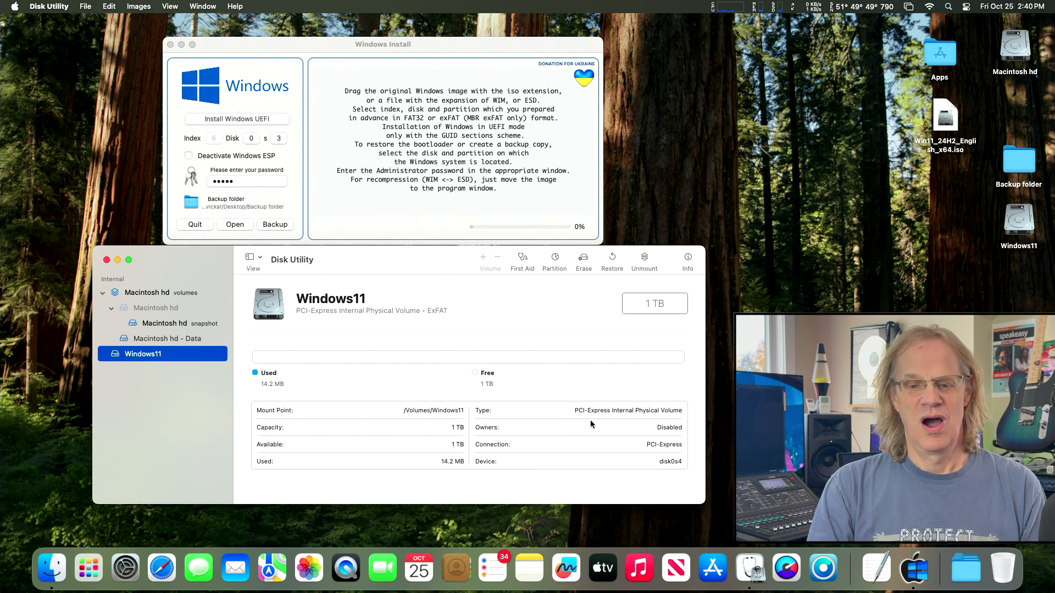
{"action": "left_click_drag", "start_coordinate": [385, 268], "coordinate": [455, 269]}
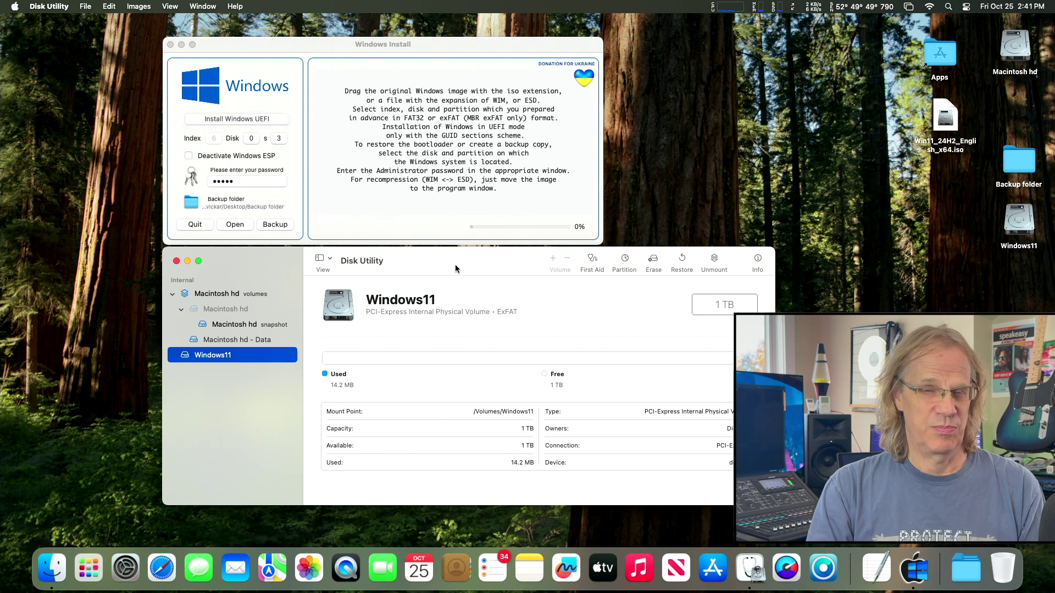
{"action": "left_click_drag", "start_coordinate": [454, 269], "coordinate": [395, 263]}
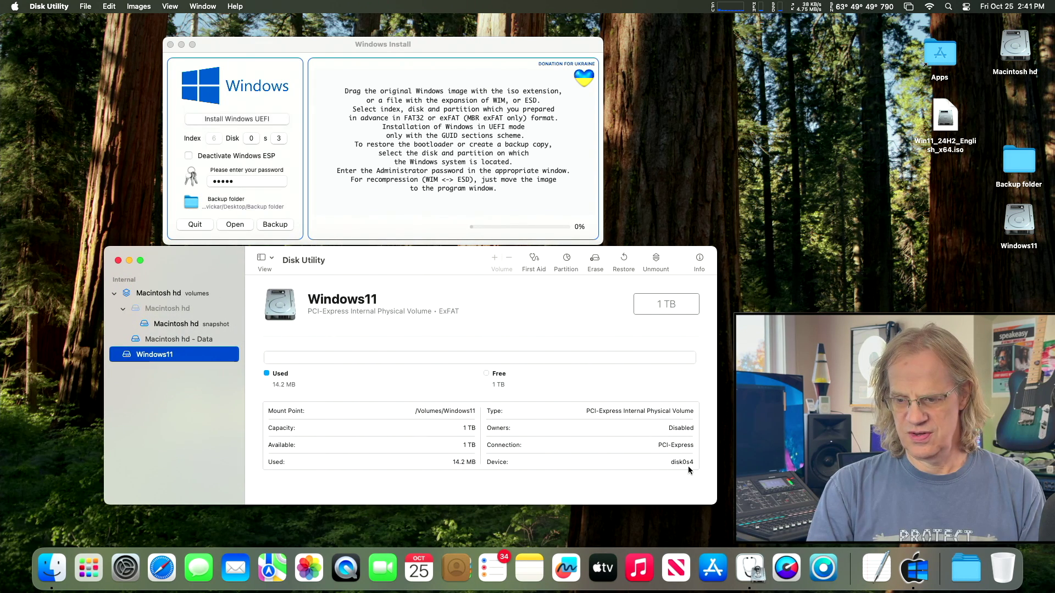
Target disk 0, partition 4 in Windows Install and start dragging in the Windows 11 ISO
{"action": "left_click", "coordinate": [252, 138]}
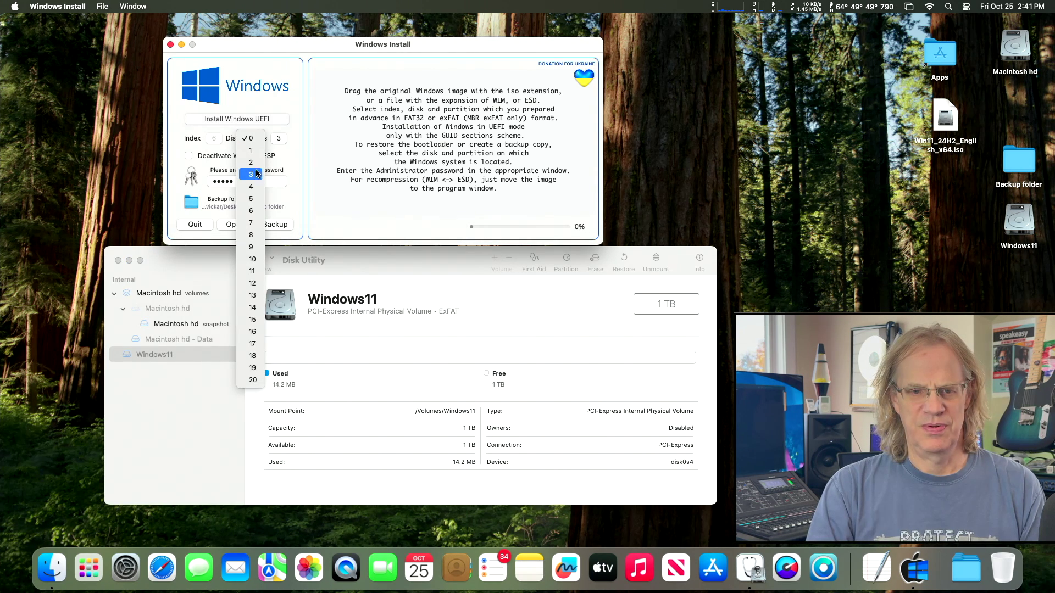
{"action": "left_click", "coordinate": [252, 138]}
{"action": "left_click", "coordinate": [284, 144]}
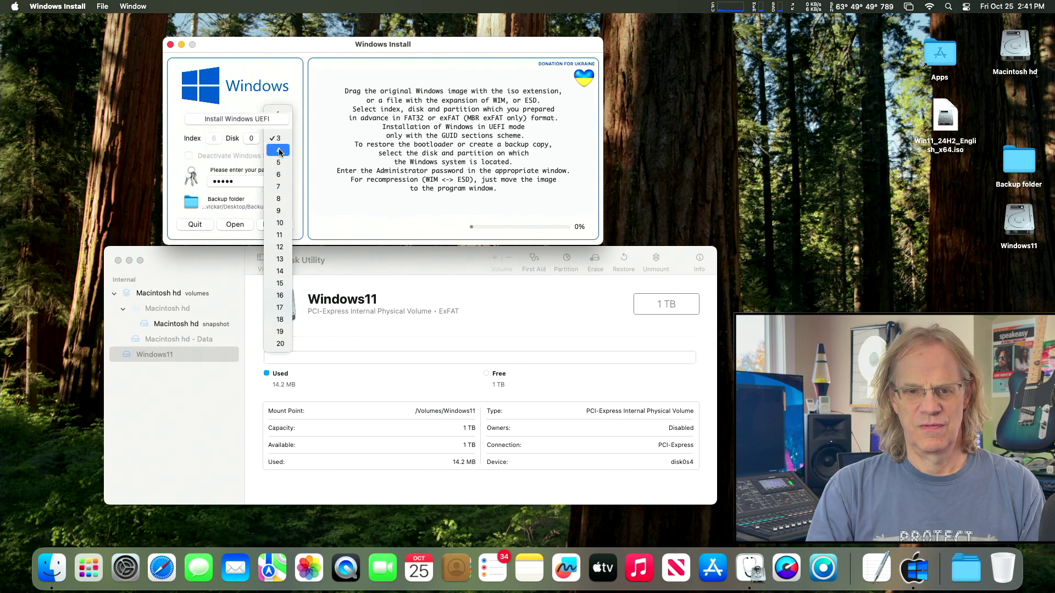
{"action": "left_click", "coordinate": [278, 151]}
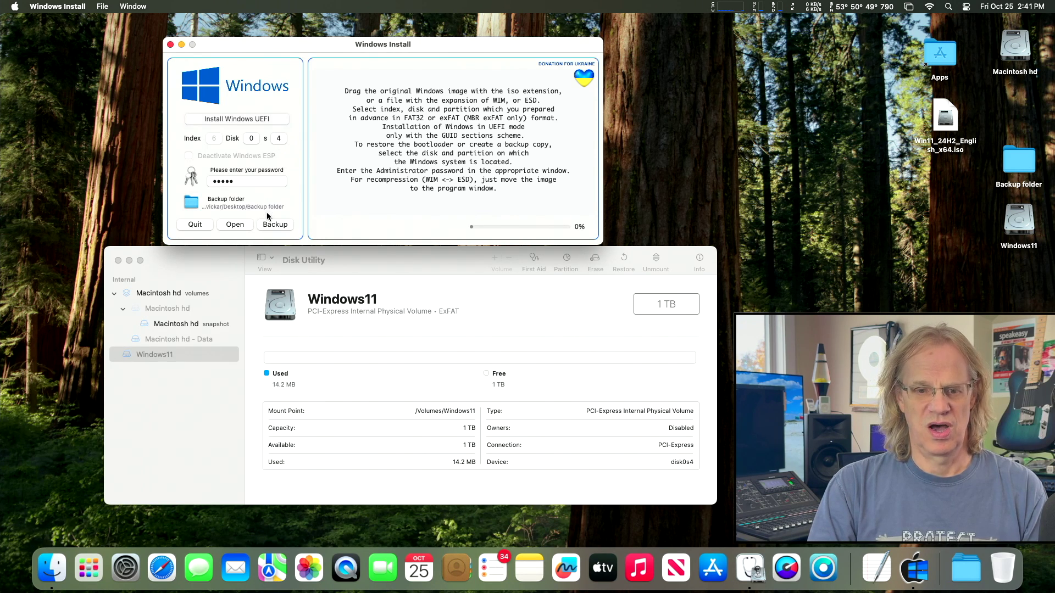
{"action": "left_click", "coordinate": [272, 181]}
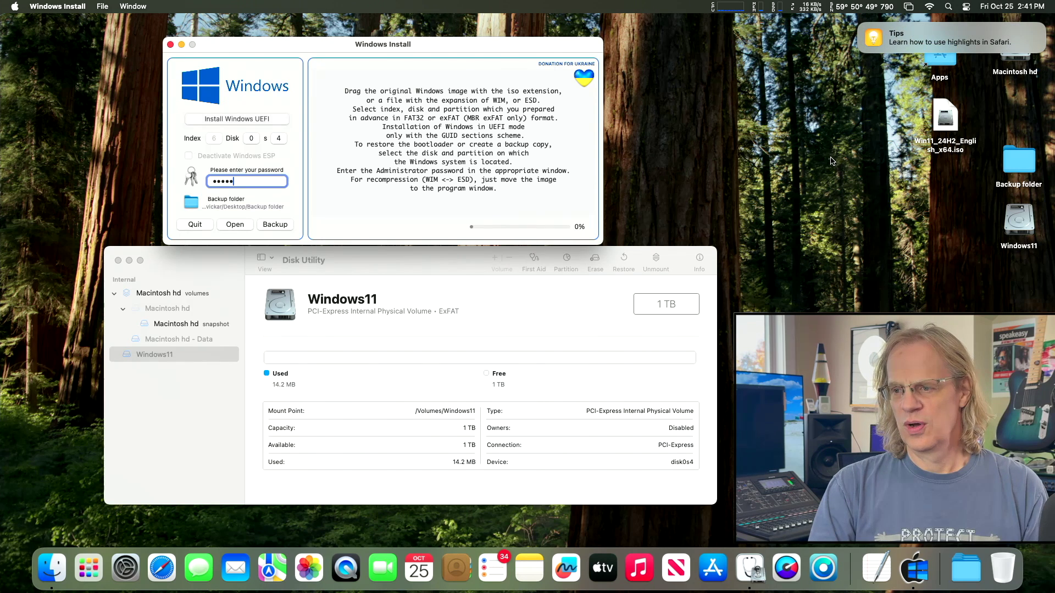
{"action": "left_click_drag", "start_coordinate": [950, 121], "coordinate": [426, 123]}
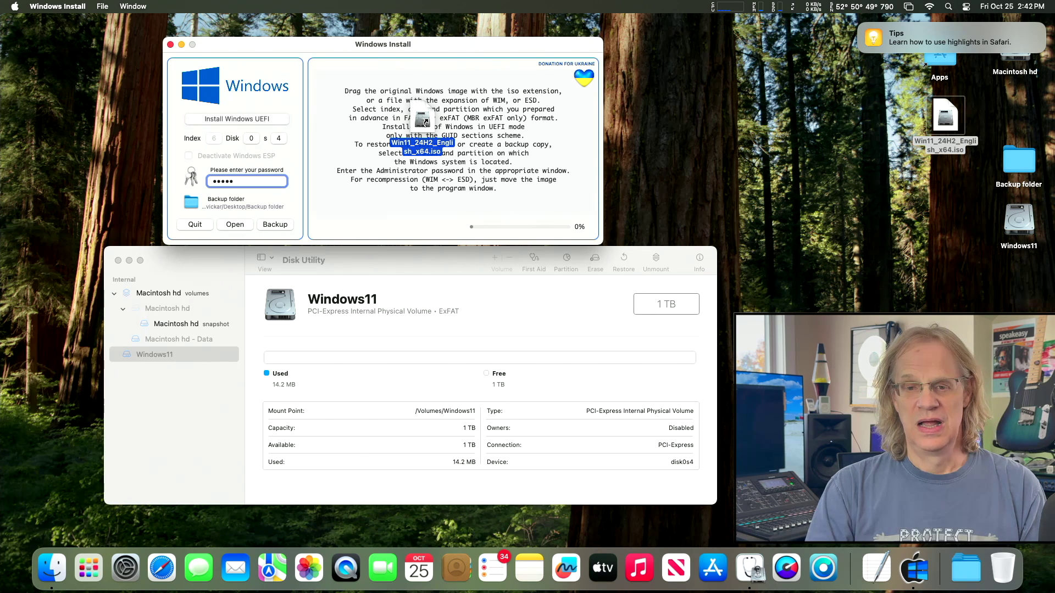
Drop Win11_24H2_English_x64.iso onto Windows Install to list its 11 editions
{"action": "left_click_drag", "start_coordinate": [426, 123], "coordinate": [426, 123]}
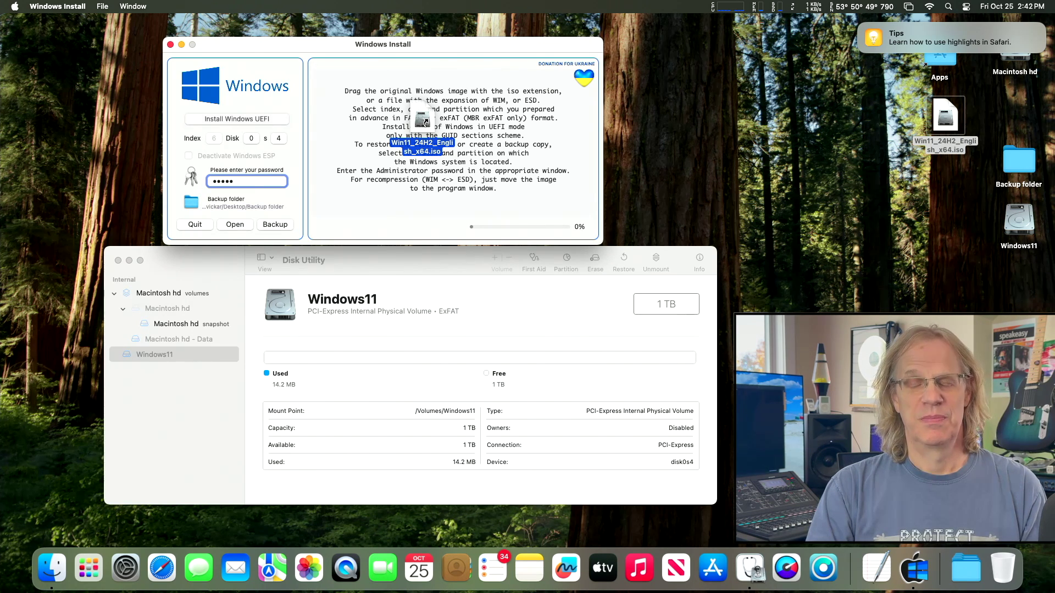
{"action": "left_click_drag", "start_coordinate": [426, 123], "coordinate": [426, 123]}
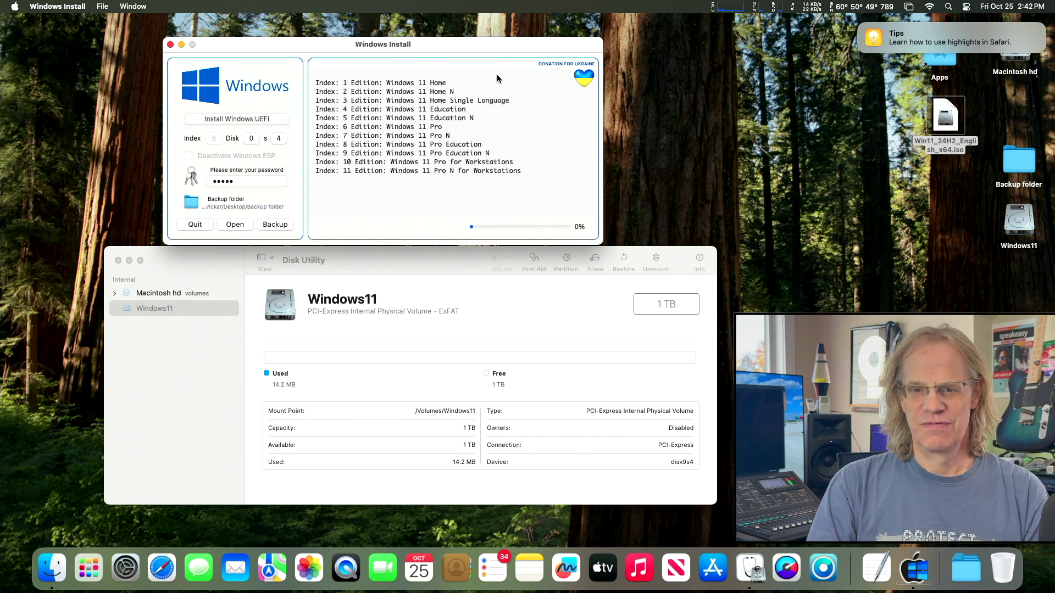
{"action": "left_click_drag", "start_coordinate": [356, 44], "coordinate": [374, 39]}
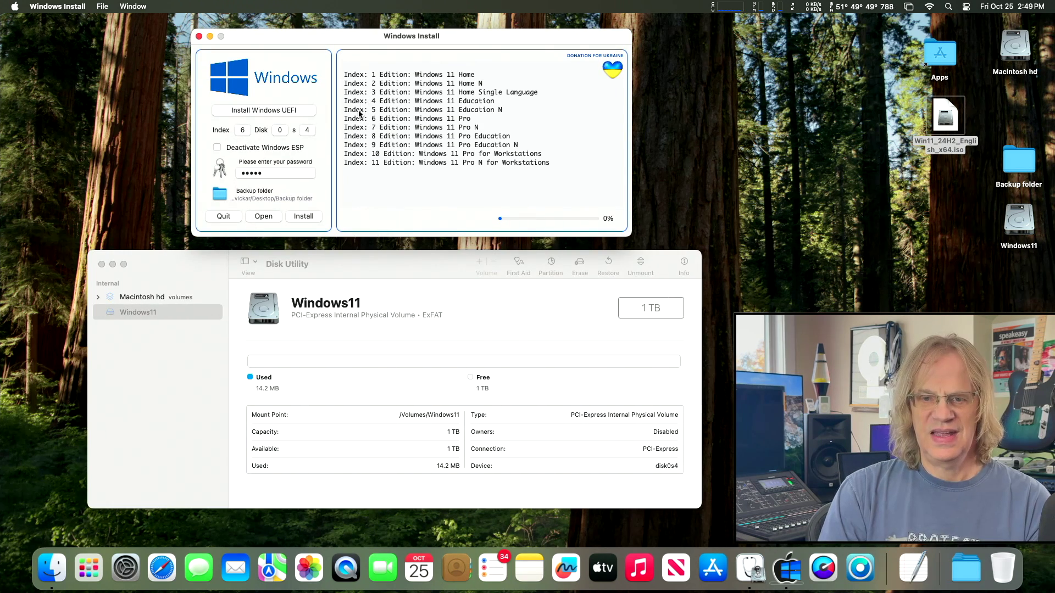
Choose edition index 6 (Windows 11 Pro) and install it onto the Windows11 partition
{"action": "left_click", "coordinate": [241, 130]}
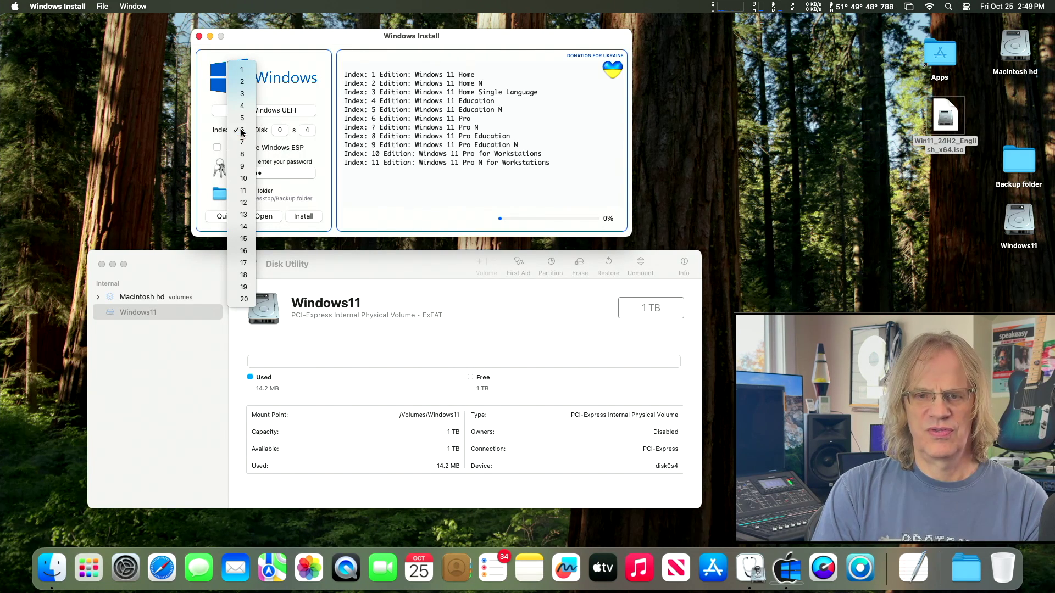
{"action": "left_click", "coordinate": [242, 130]}
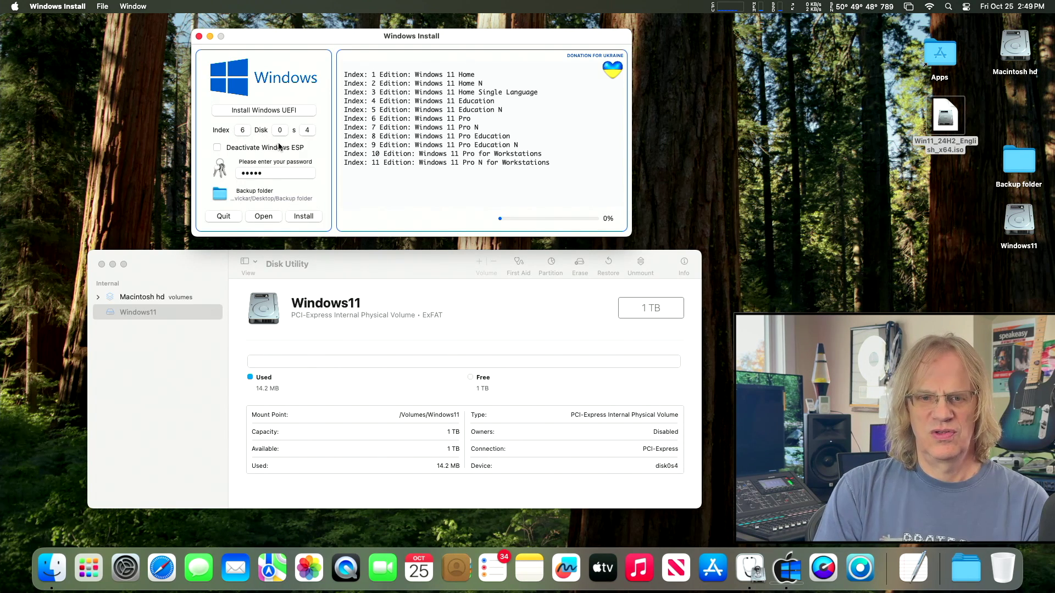
{"action": "left_click_drag", "start_coordinate": [319, 38], "coordinate": [314, 41]}
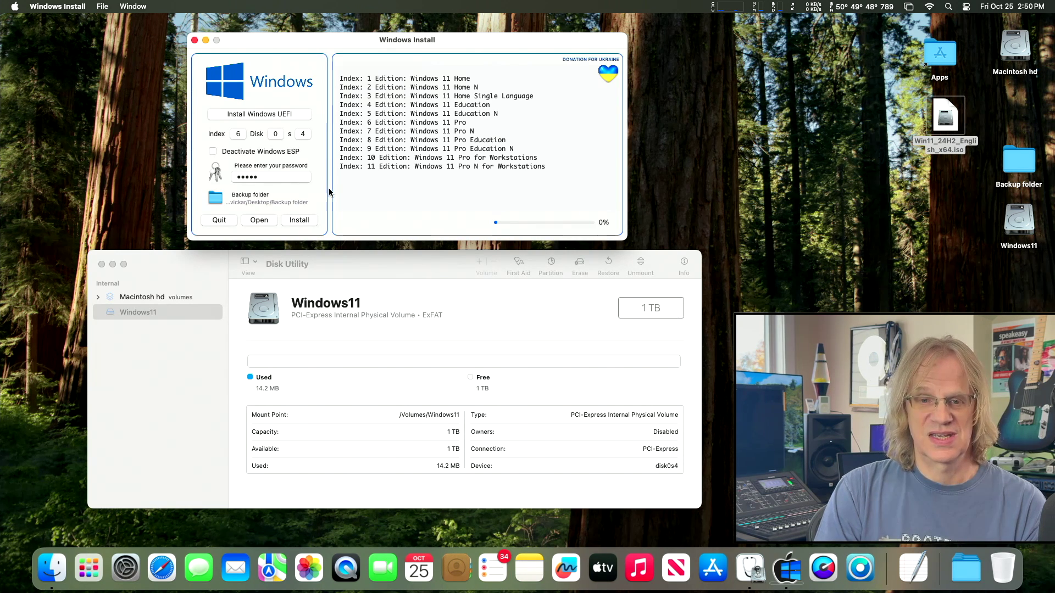
{"action": "left_click", "coordinate": [302, 219]}
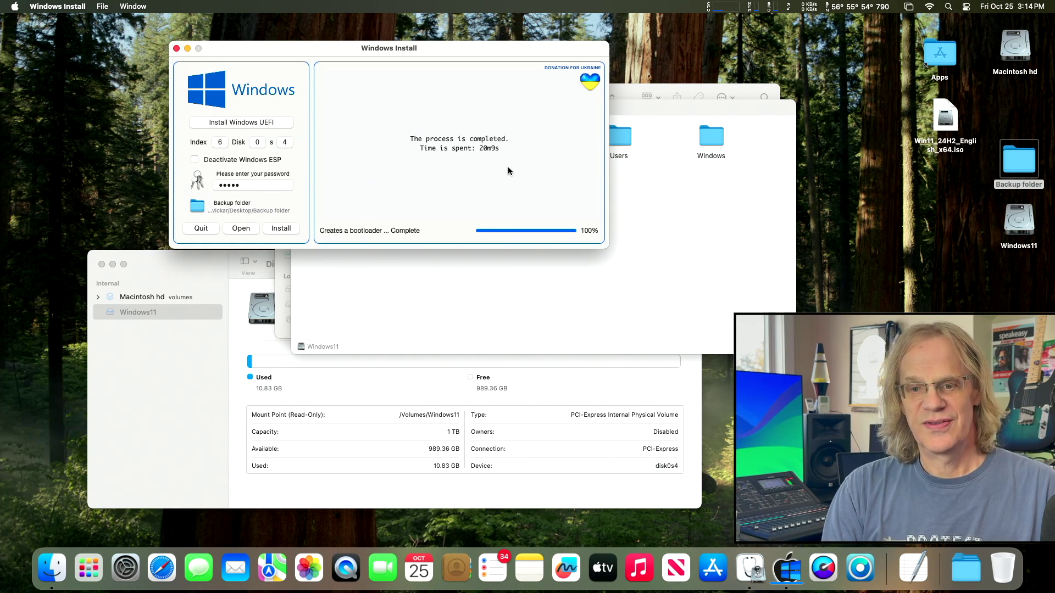
Quit Windows Install once the installation finishes
{"action": "left_click_drag", "start_coordinate": [284, 53], "coordinate": [228, 46]}
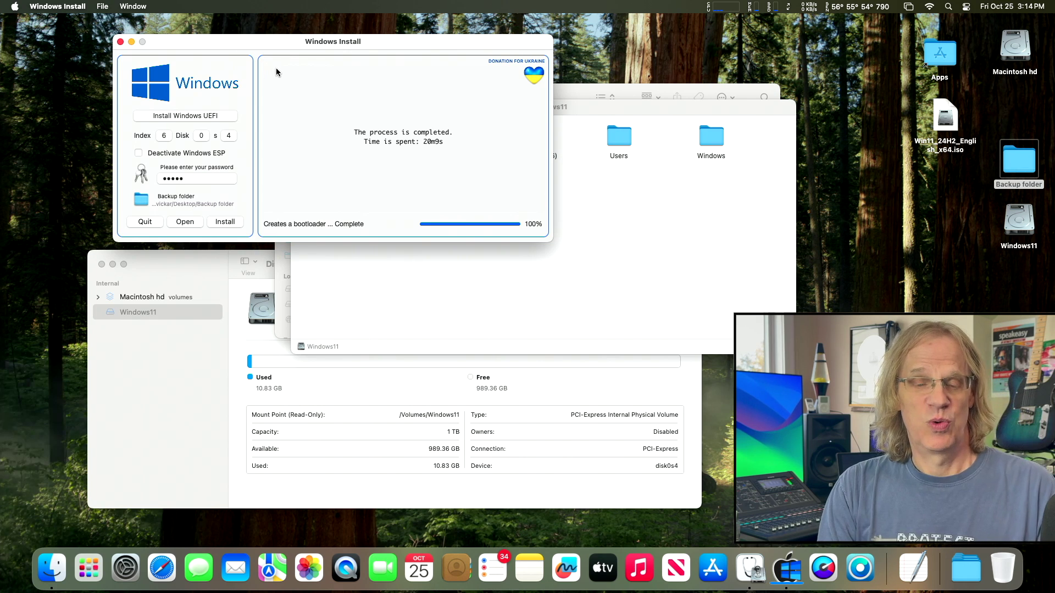
{"action": "left_click", "coordinate": [75, 8]}
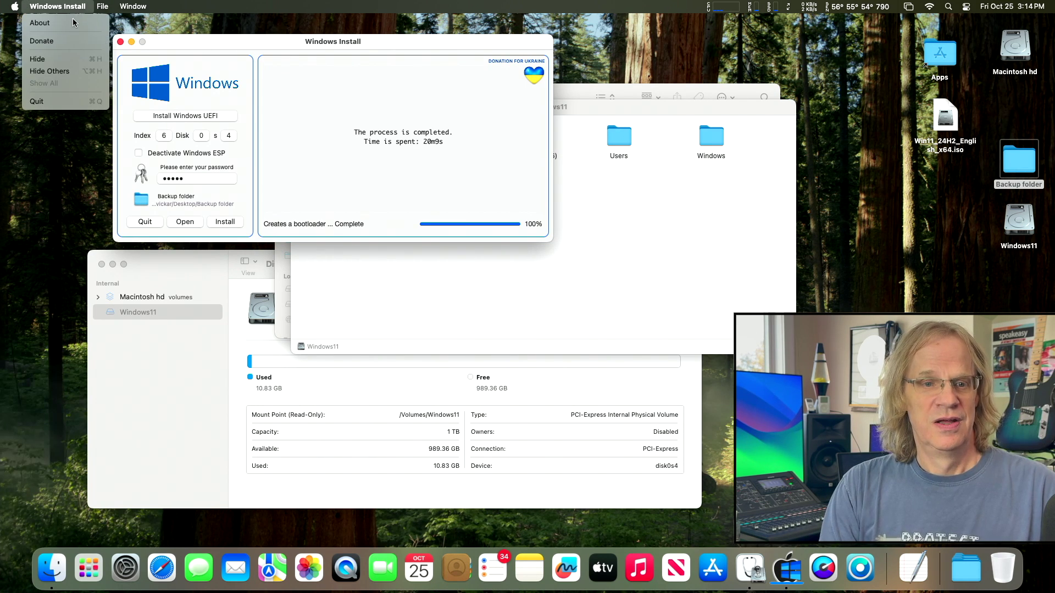
{"action": "left_click", "coordinate": [91, 103]}
{"action": "left_click", "coordinate": [165, 275]}
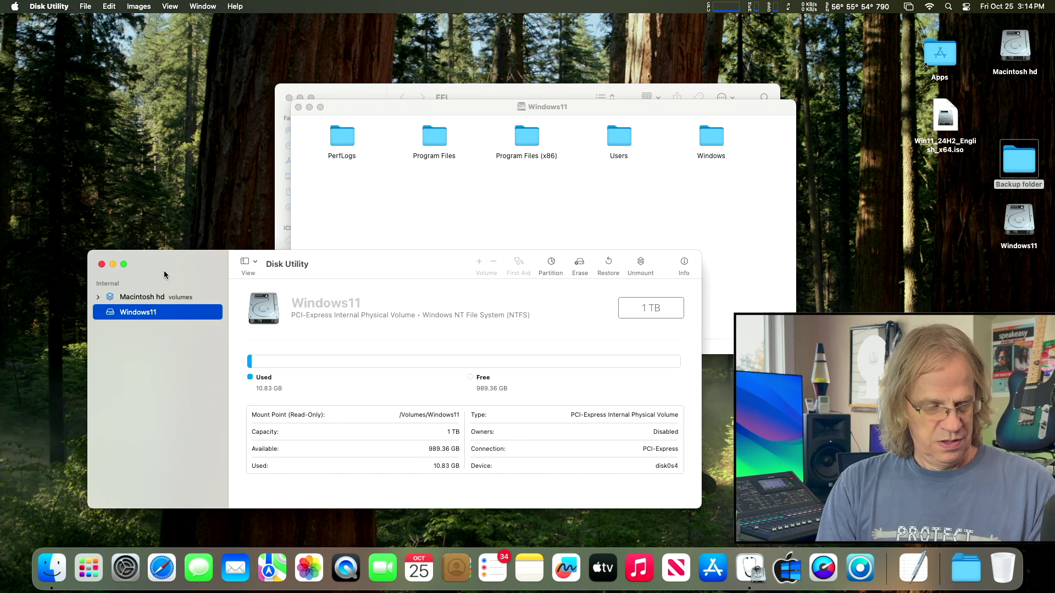
Quit Disk Utility and close the open Finder windows
{"action": "key", "text": "super+q"}
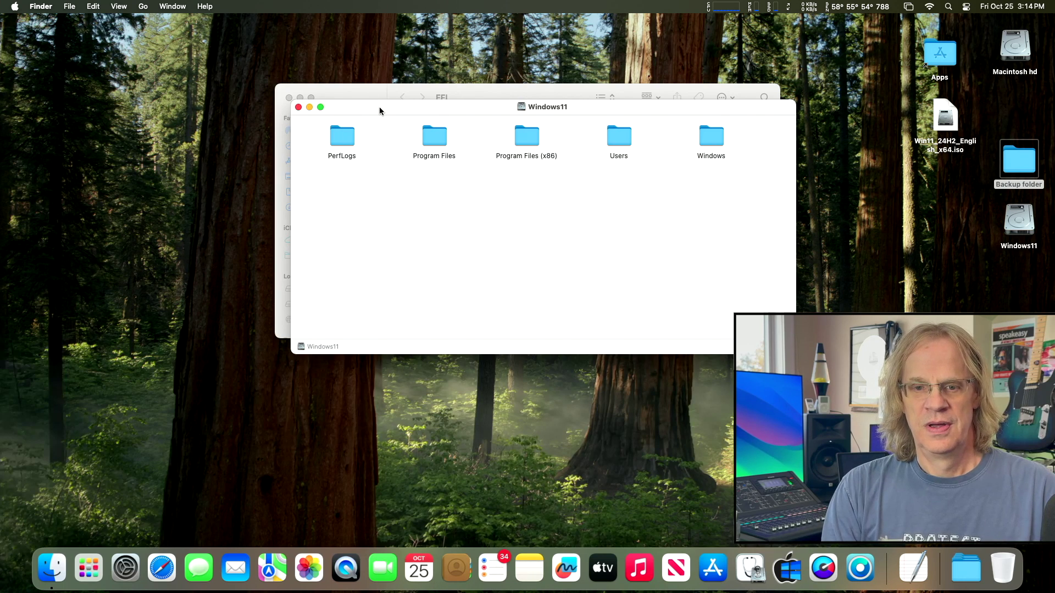
{"action": "left_click_drag", "start_coordinate": [380, 113], "coordinate": [326, 129]}
{"action": "key", "text": "super+alt+w"}
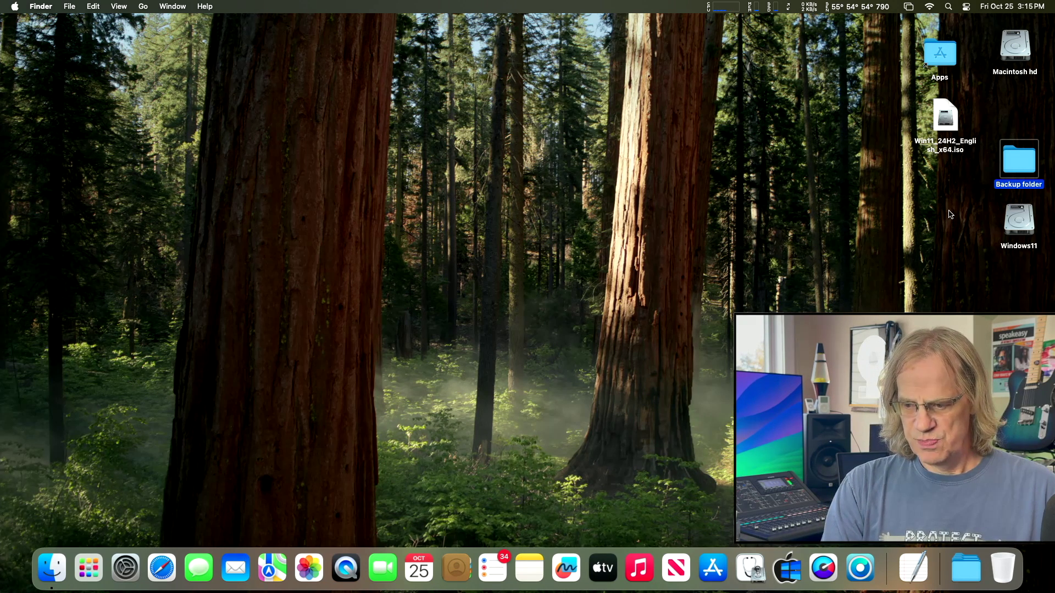
Open Macintosh hd › Applications › Utilities and add Boot Camp Assistant to the Dock
{"action": "double_click", "coordinate": [1015, 49]}
{"action": "left_click", "coordinate": [540, 80]}
{"action": "double_click", "coordinate": [540, 81]}
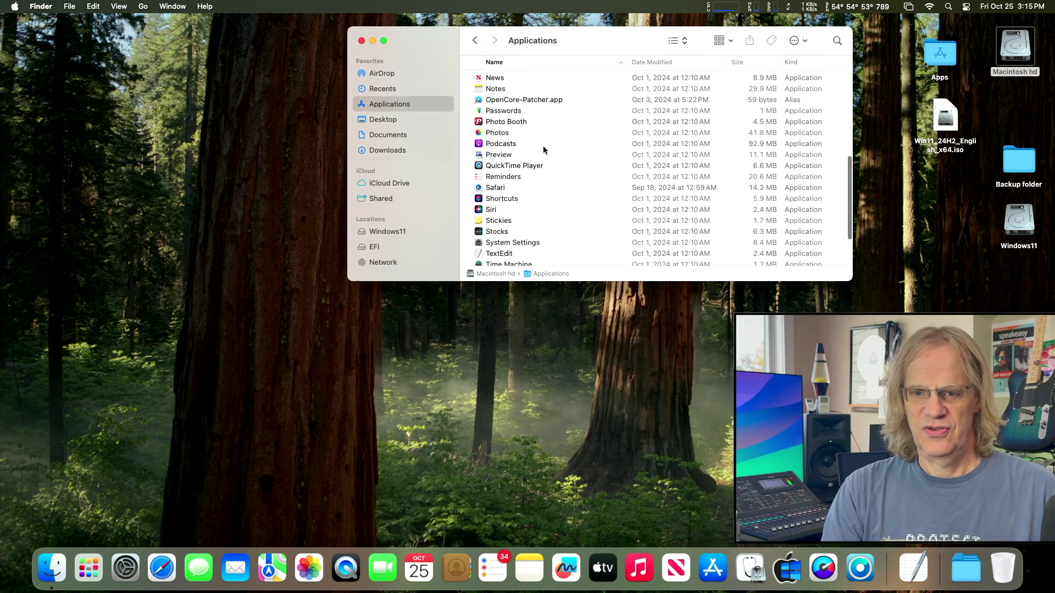
{"action": "scroll", "coordinate": [551, 163], "scroll_direction": "up", "scroll_amount": 5}
{"action": "scroll", "coordinate": [550, 163], "scroll_direction": "down", "scroll_amount": 8}
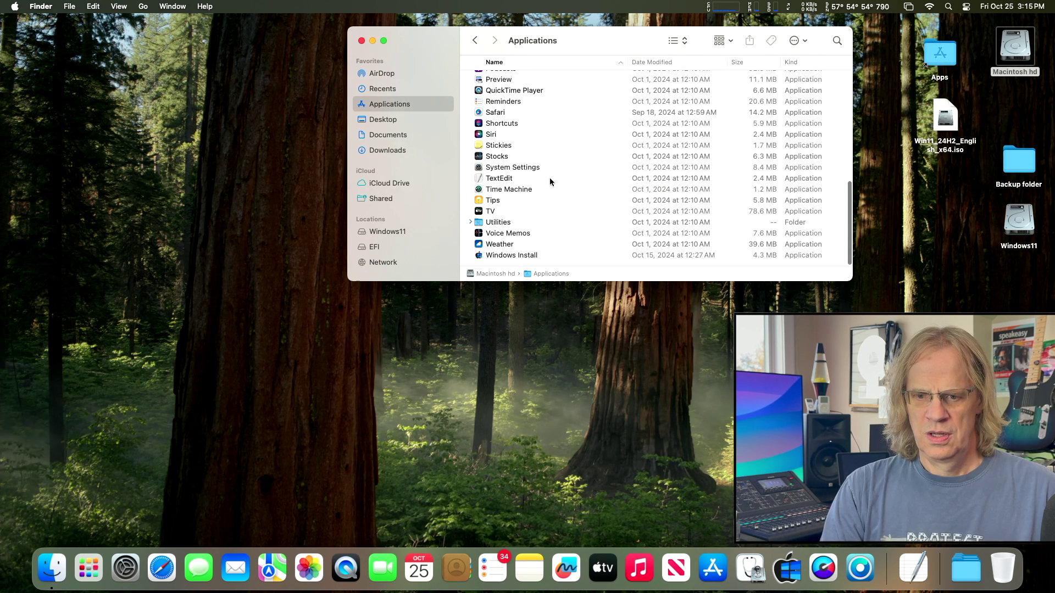
{"action": "left_click", "coordinate": [521, 221]}
{"action": "double_click", "coordinate": [520, 221]}
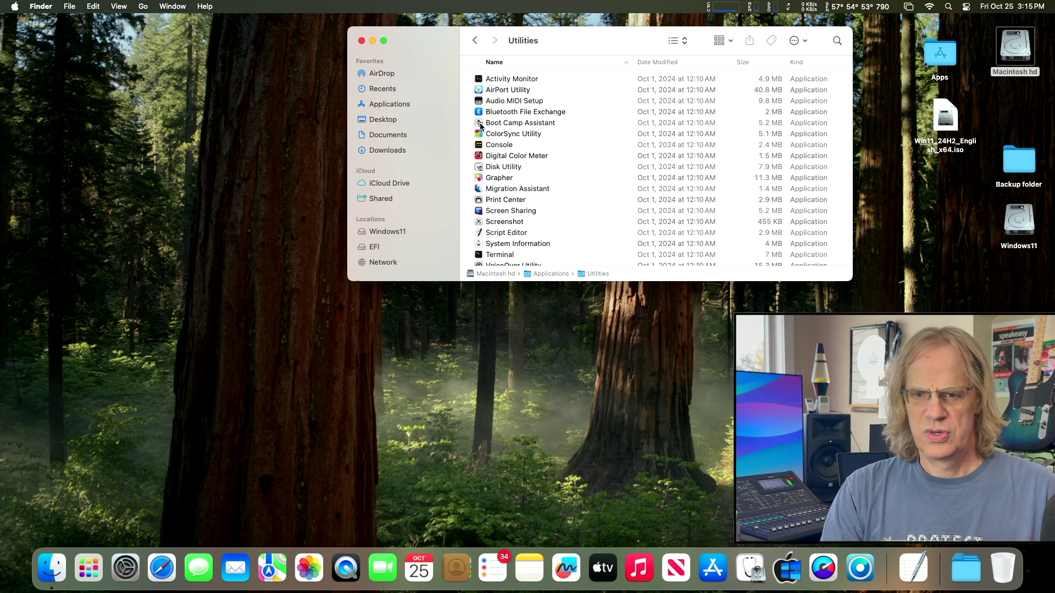
{"action": "left_click_drag", "start_coordinate": [511, 123], "coordinate": [735, 574]}
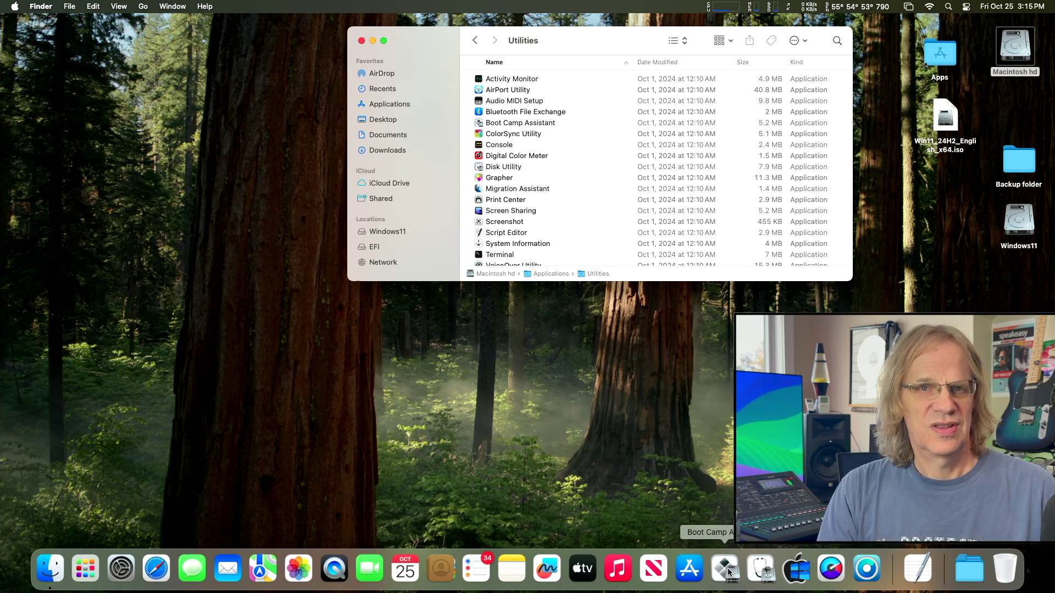
Launch Boot Camp Assistant, start downloading Windows Support Software to Desktop, then cancel
{"action": "left_click", "coordinate": [727, 569]}
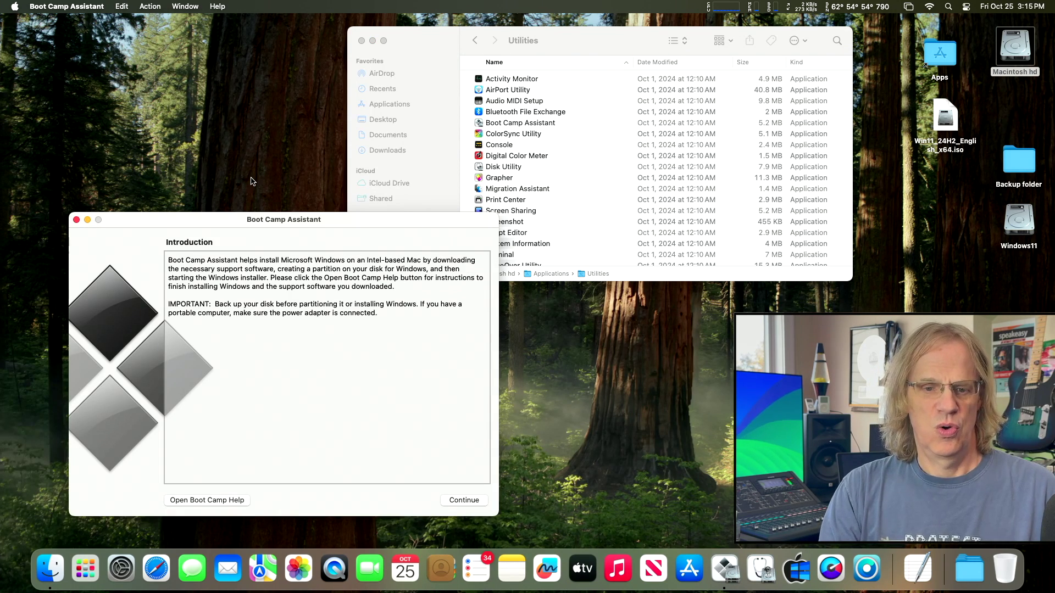
{"action": "left_click_drag", "start_coordinate": [201, 218], "coordinate": [292, 87]}
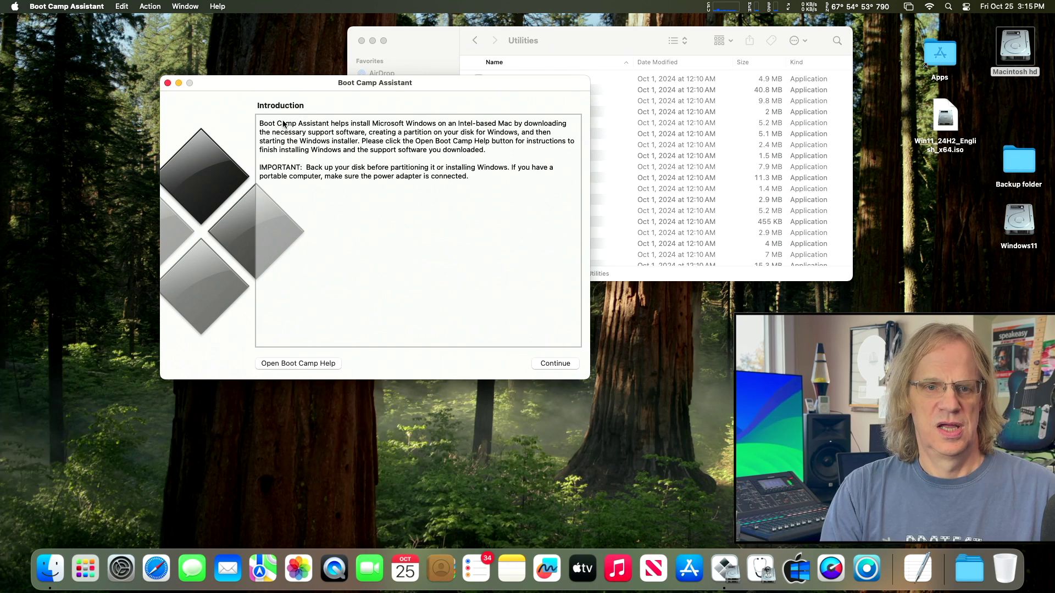
{"action": "left_click", "coordinate": [151, 6]}
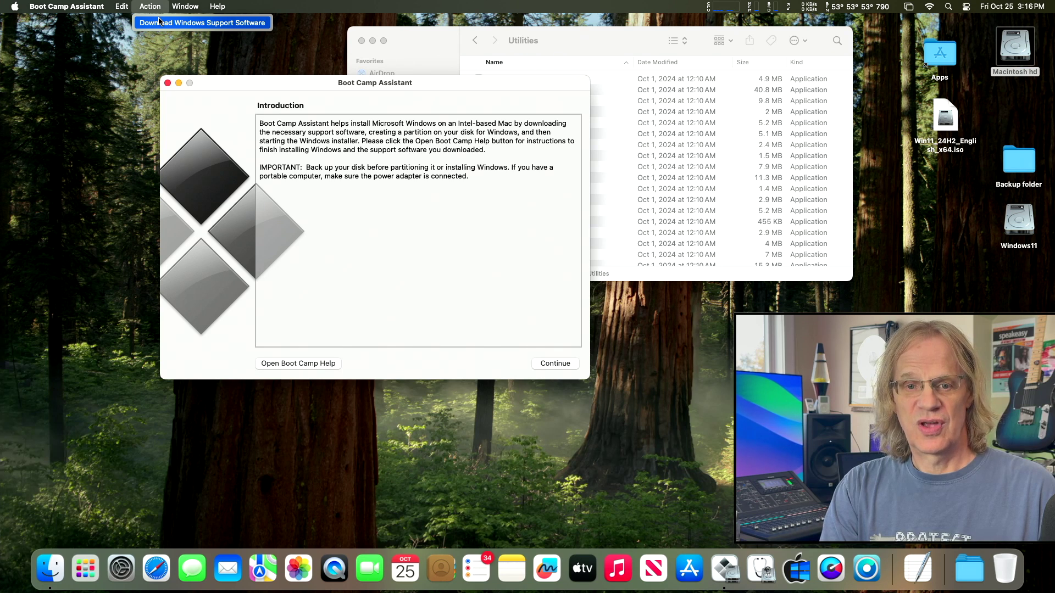
{"action": "left_click", "coordinate": [159, 21]}
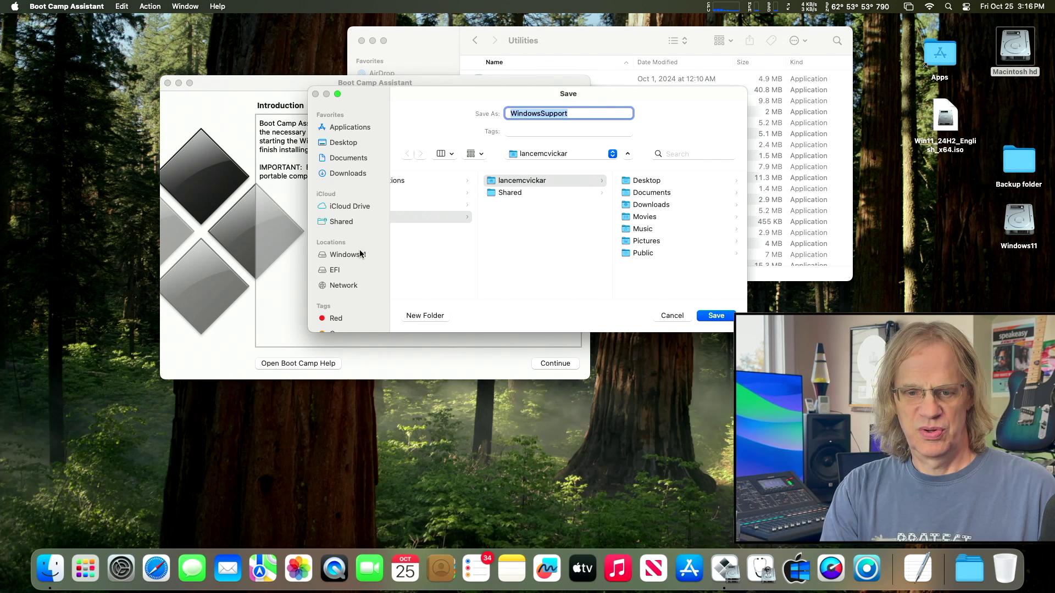
{"action": "left_click", "coordinate": [342, 144]}
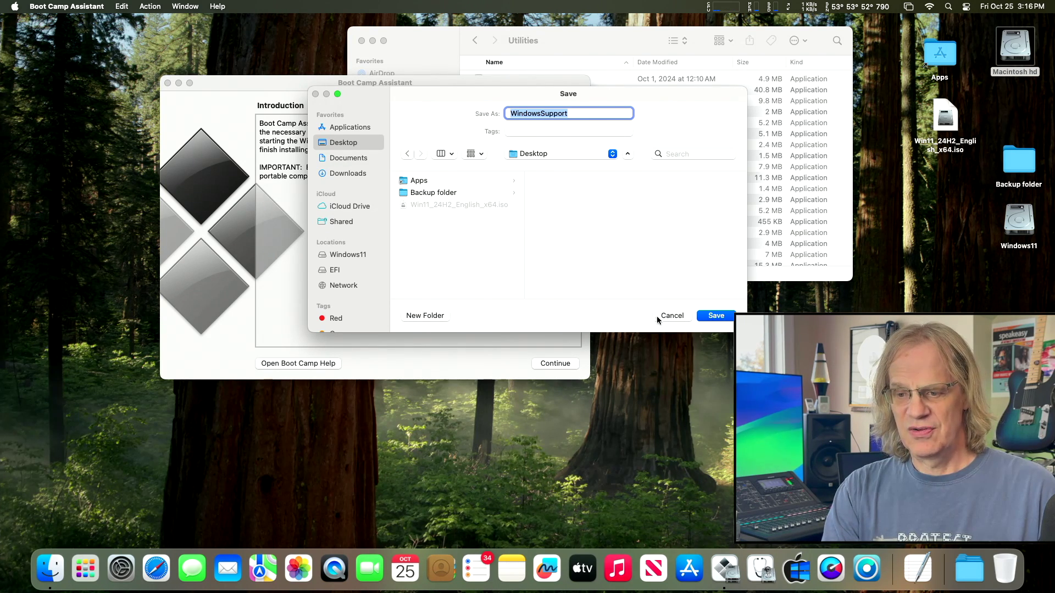
{"action": "left_click", "coordinate": [674, 313]}
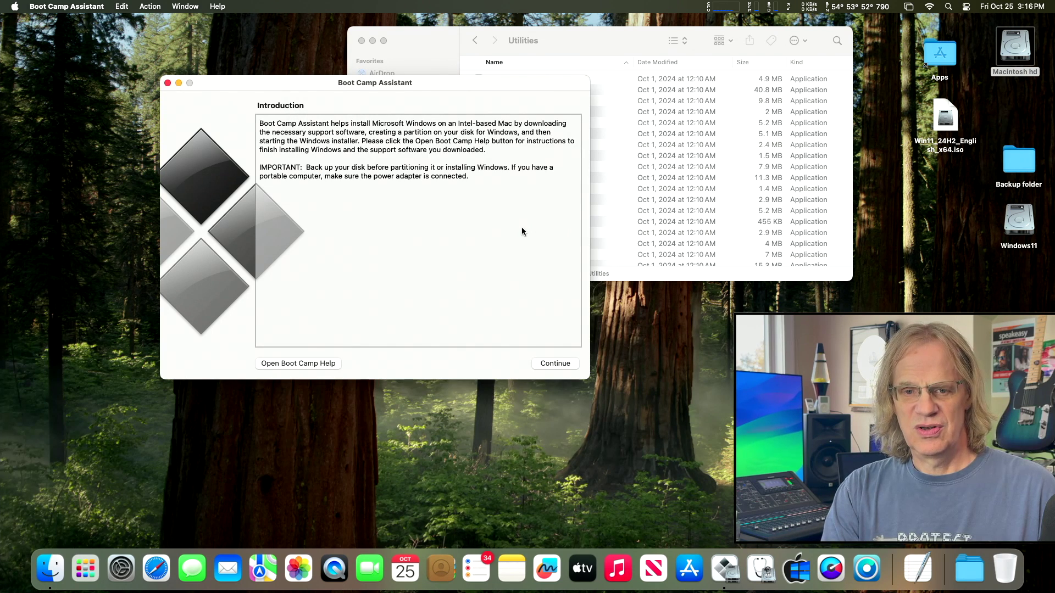
{"action": "left_click_drag", "start_coordinate": [300, 86], "coordinate": [279, 82]}
{"action": "left_click", "coordinate": [150, 6]}
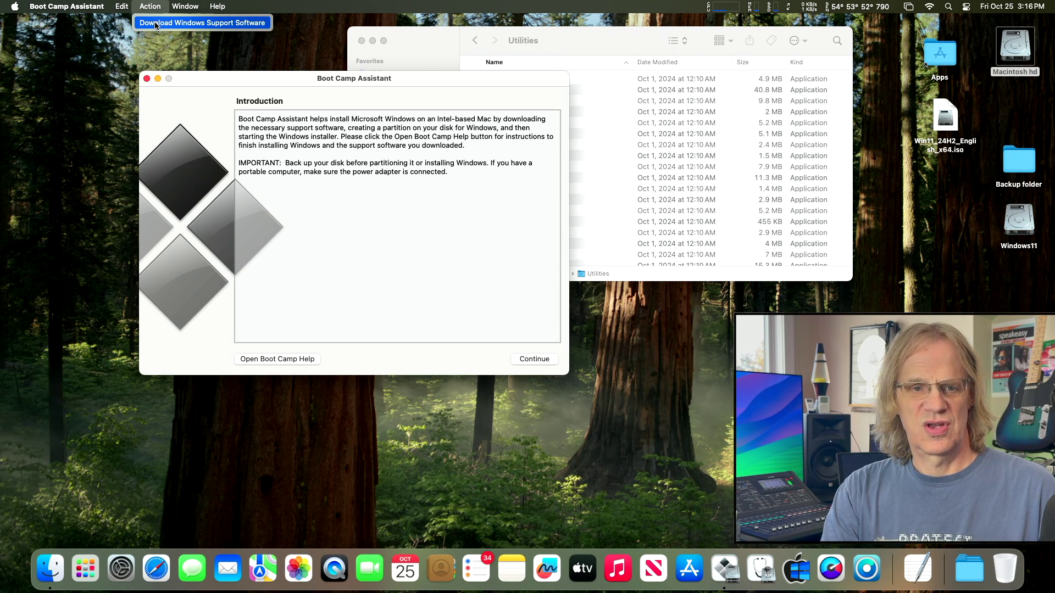
{"action": "mouse_move", "coordinate": [67, 7]}
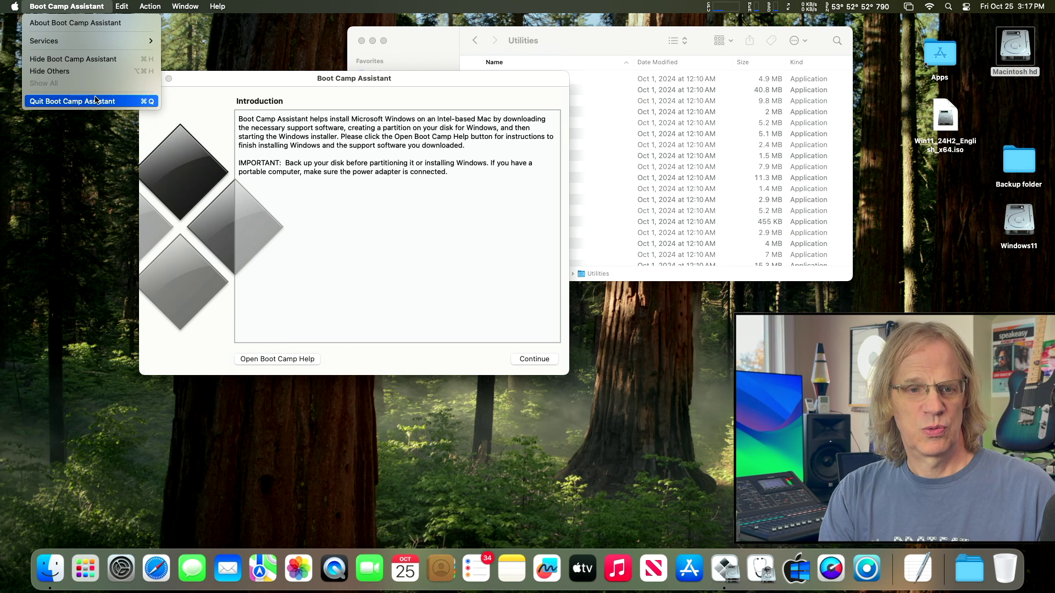
Quit Boot Camp Assistant, restart, and boot from the Windows disk in Startup Manager
{"action": "left_click", "coordinate": [55, 98]}
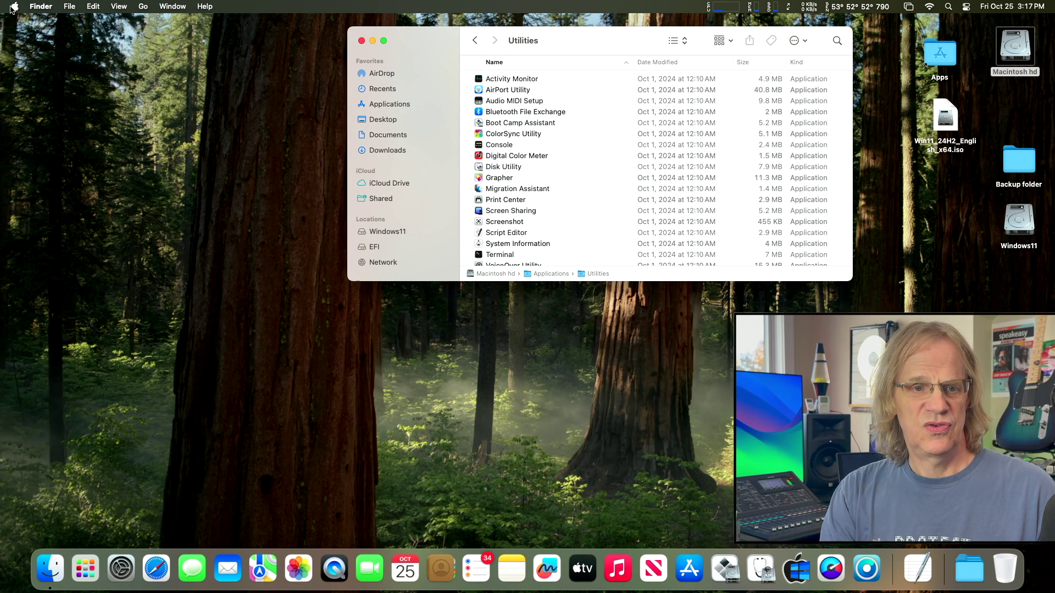
{"action": "left_click", "coordinate": [13, 7]}
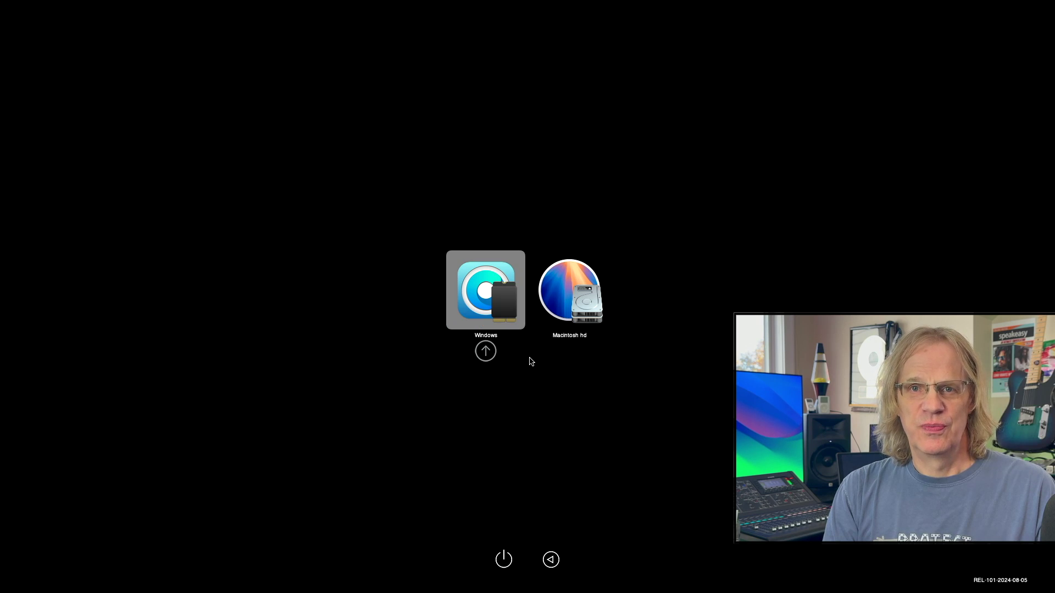
{"action": "key", "text": "Right"}
{"action": "key", "text": "Left"}
{"action": "key", "text": "Right"}
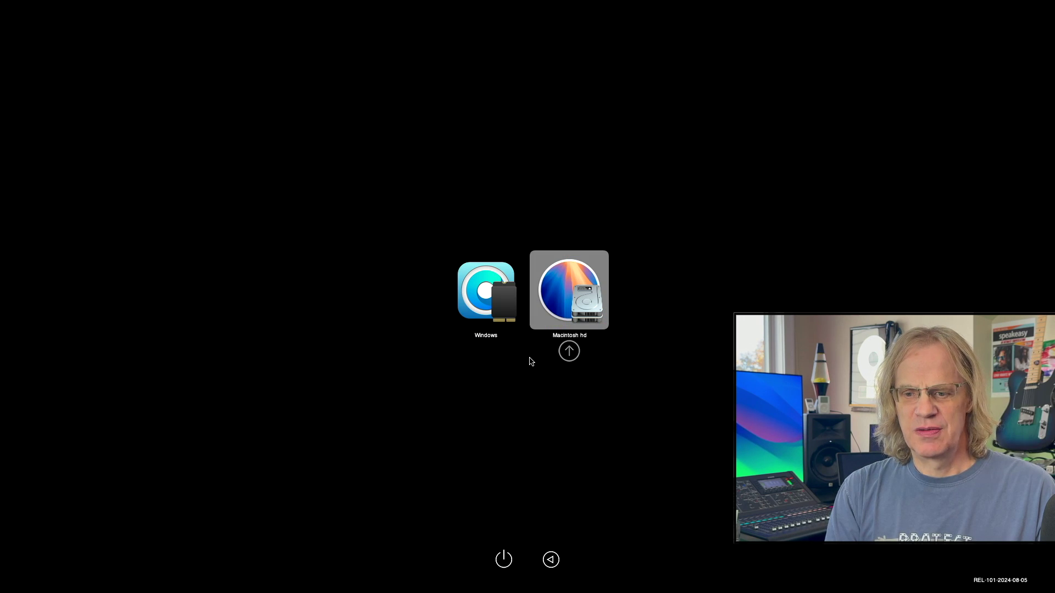
{"action": "key", "text": "Left"}
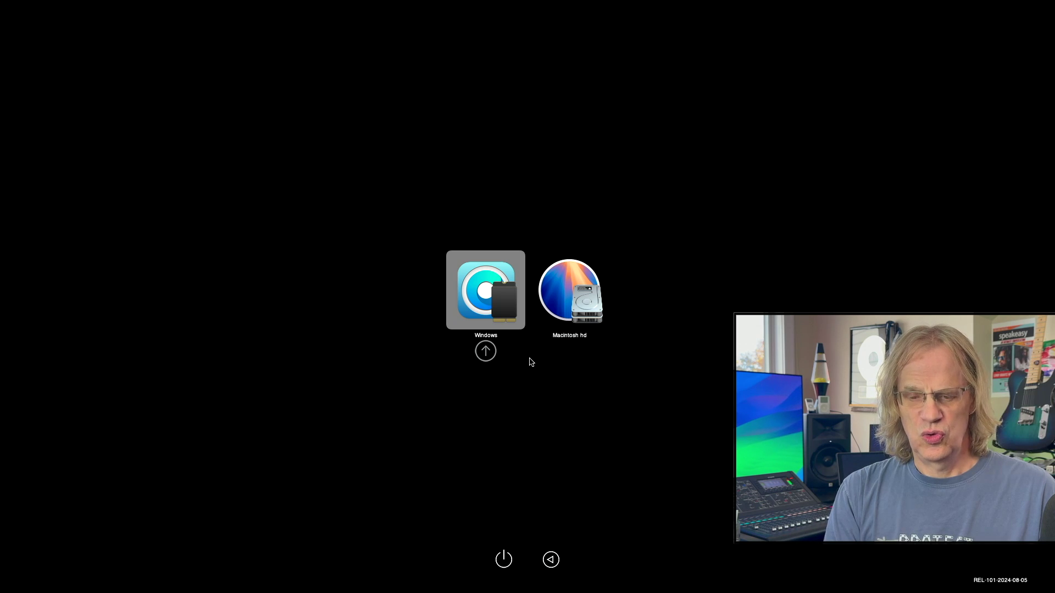
{"action": "key", "text": "Return"}
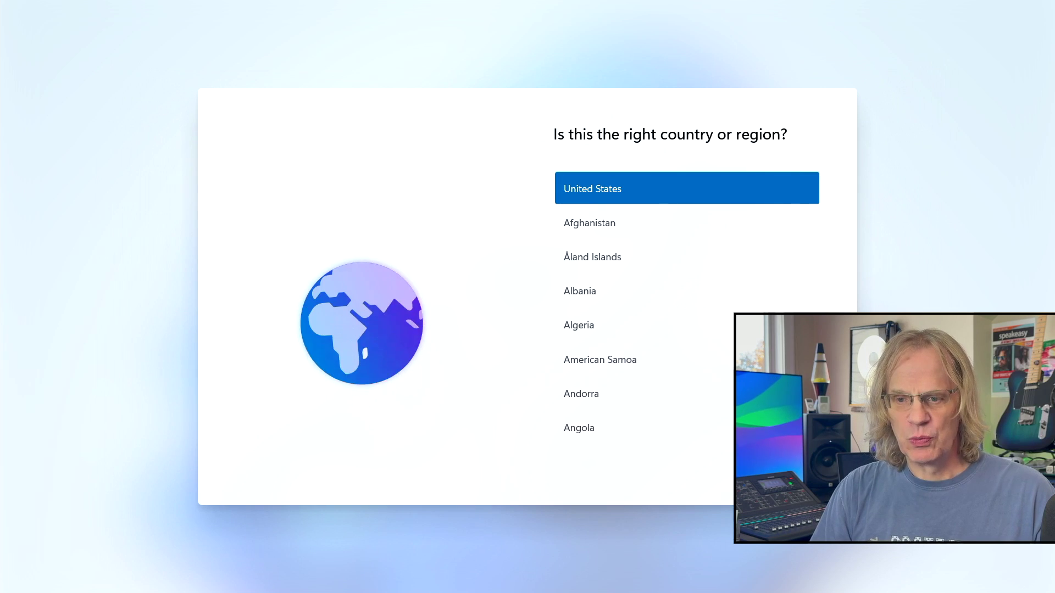
Accept United States as the region and US as the keyboard layout
{"action": "key", "text": "Return"}
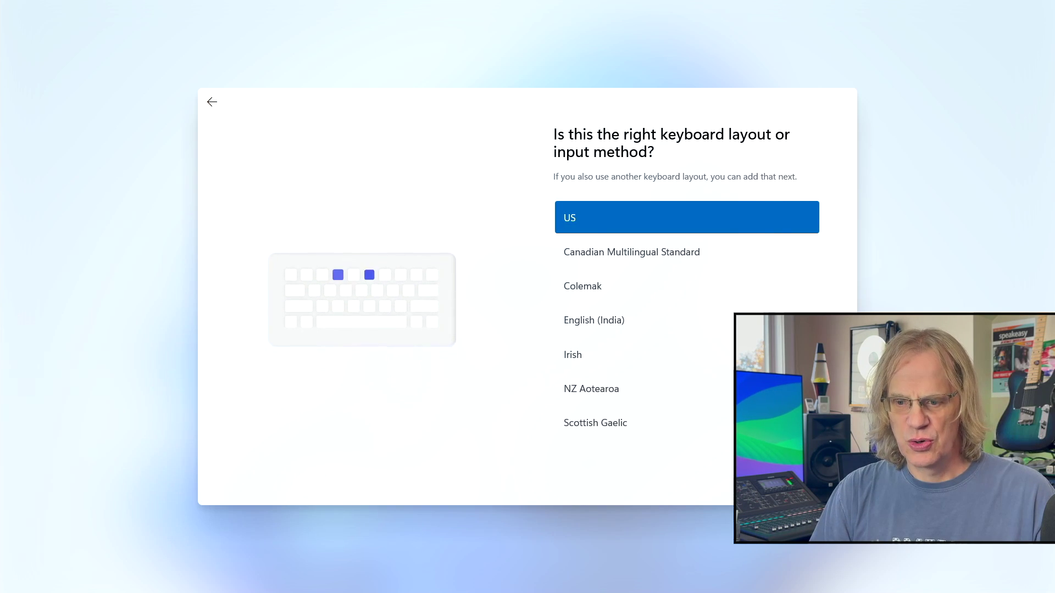
{"action": "key", "text": "Return"}
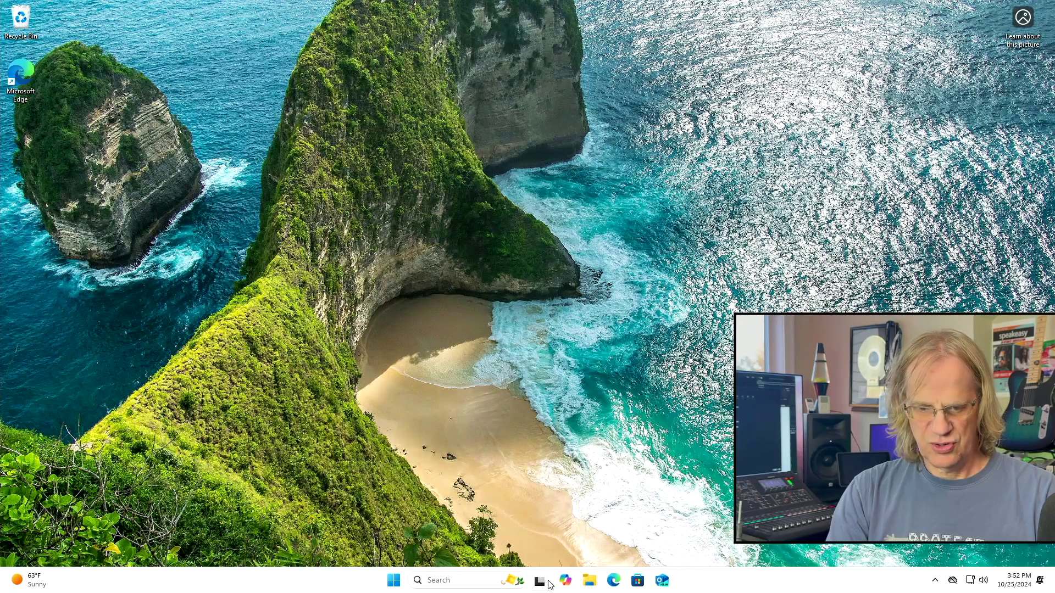
Create a This PC shortcut on the desktop from File Explorer
{"action": "right_click", "coordinate": [393, 583]}
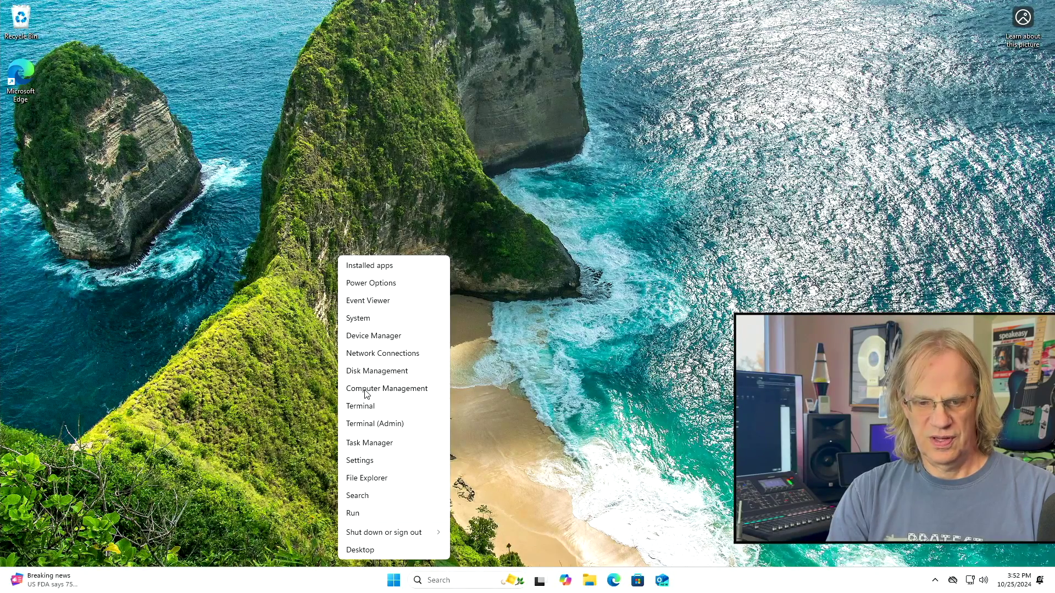
{"action": "left_click", "coordinate": [367, 479]}
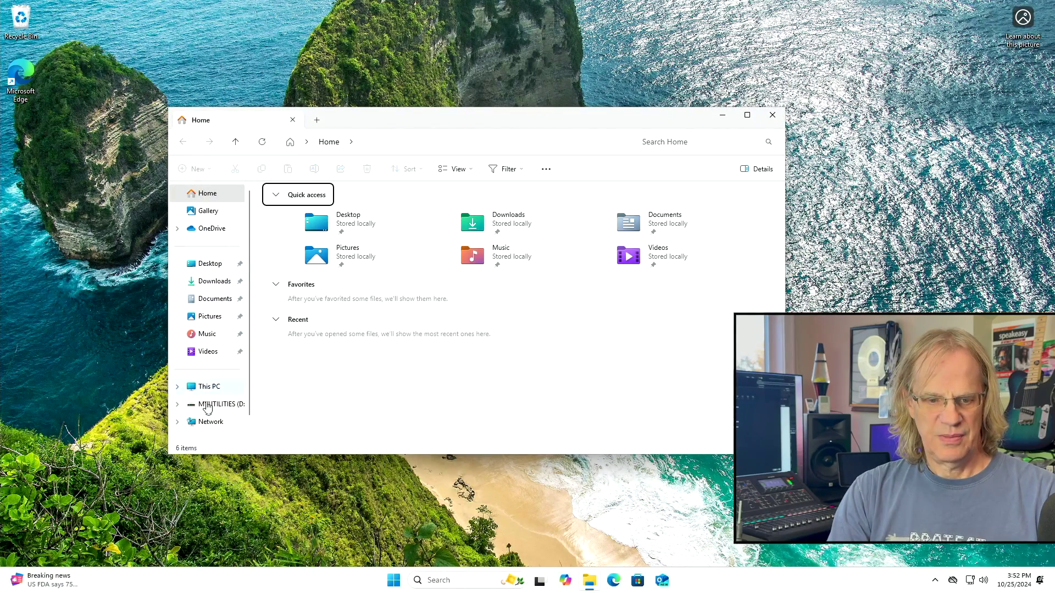
{"action": "left_click_drag", "start_coordinate": [191, 392], "coordinate": [38, 174]}
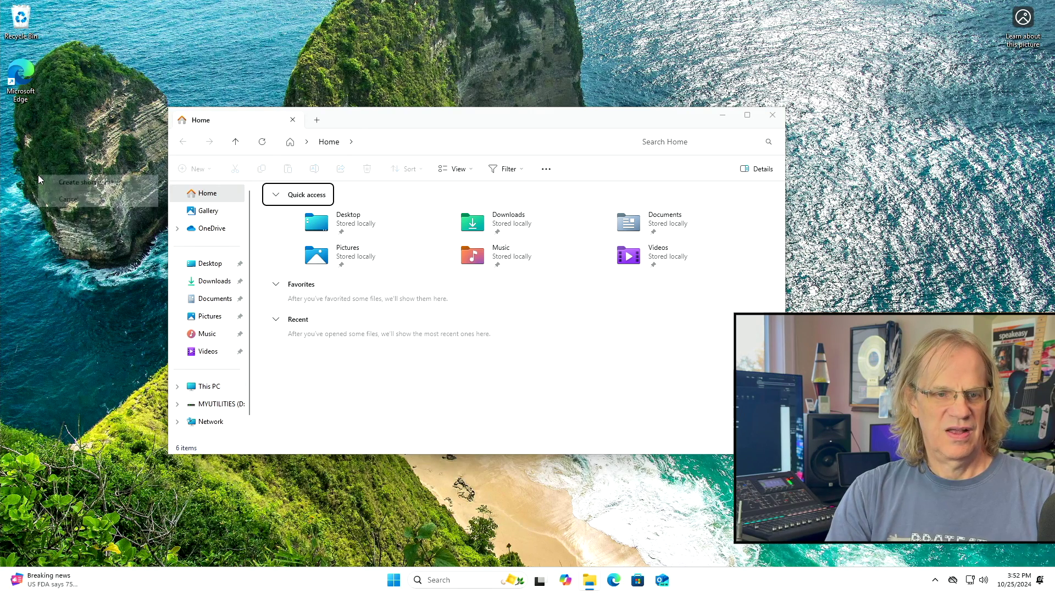
{"action": "left_click", "coordinate": [80, 183]}
Close Explorer, move the This PC shortcut to the desktop's top-right and open it
{"action": "left_click_drag", "start_coordinate": [64, 183], "coordinate": [23, 132]}
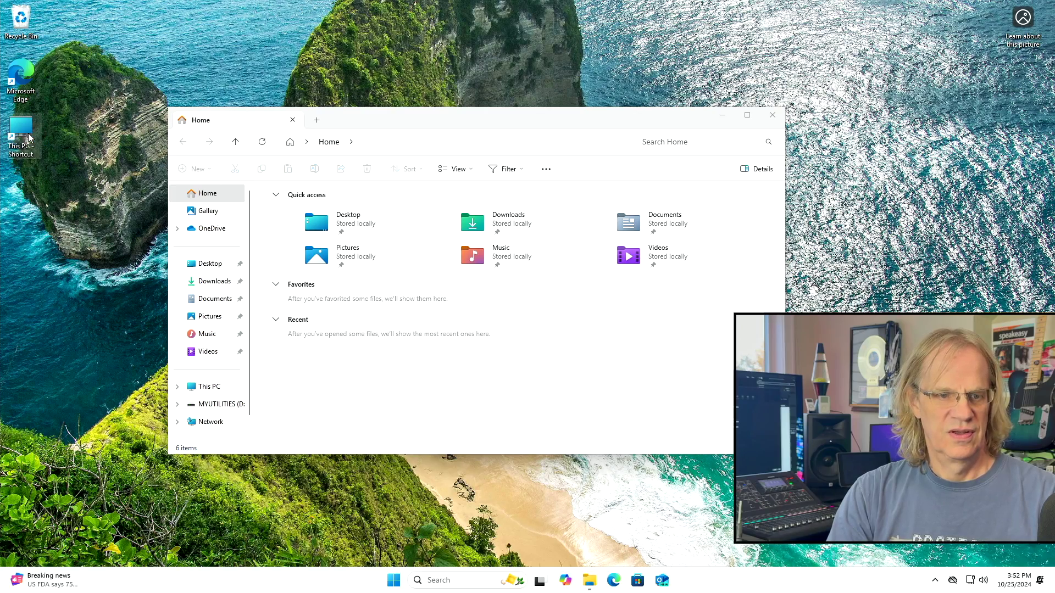
{"action": "left_click", "coordinate": [772, 114]}
{"action": "left_click_drag", "start_coordinate": [31, 137], "coordinate": [987, 22]}
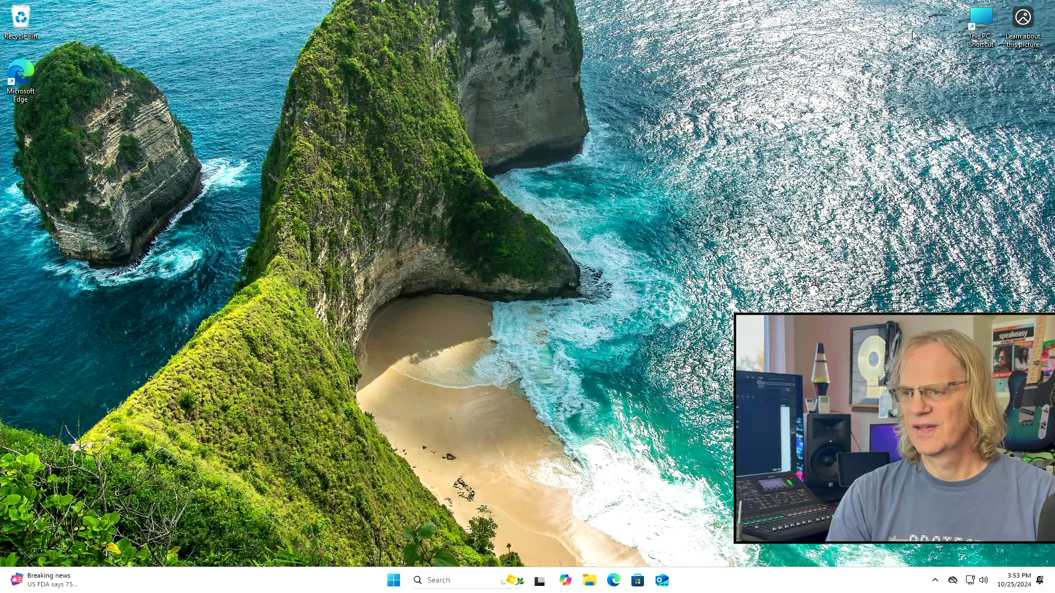
{"action": "double_click", "coordinate": [981, 21]}
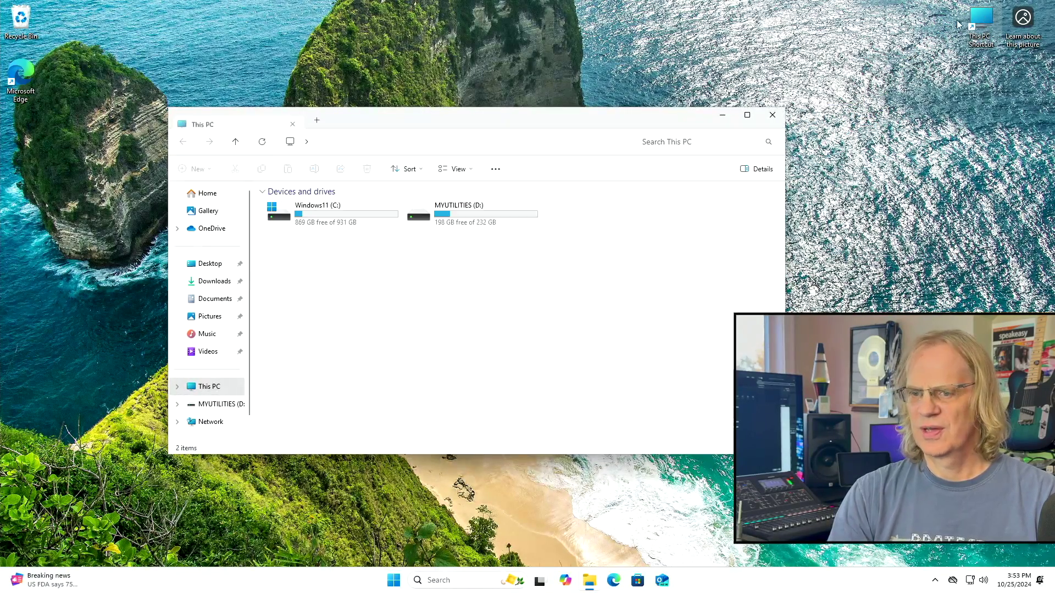
Navigate from MYUTILITIES (D:) through BOOTCAMP DRIVERS and WindowsSupport61 into BootCamp
{"action": "right_click", "coordinate": [422, 215]}
{"action": "key", "text": "Escape"}
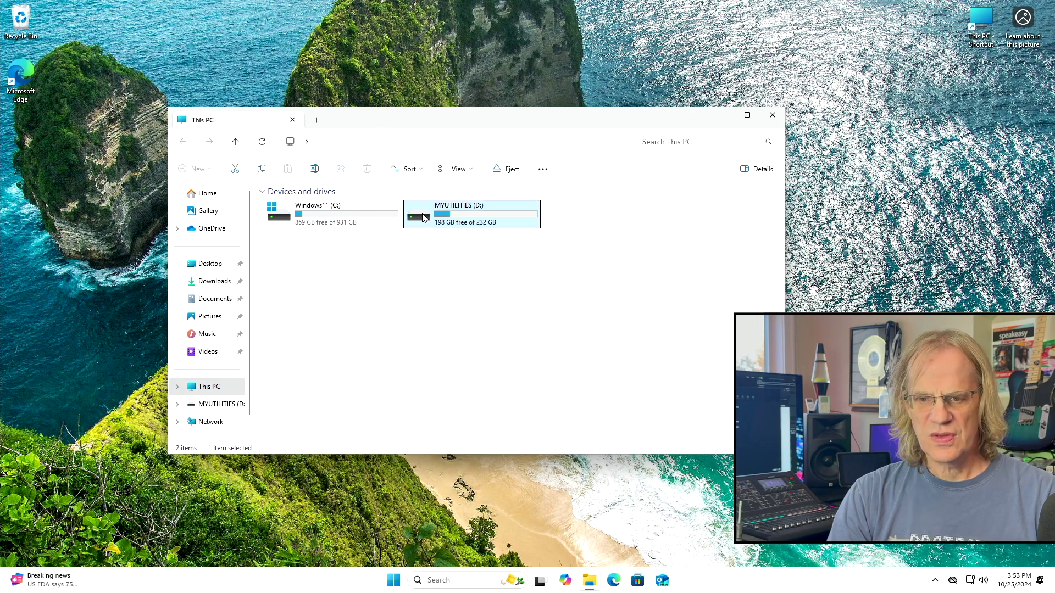
{"action": "double_click", "coordinate": [419, 217]}
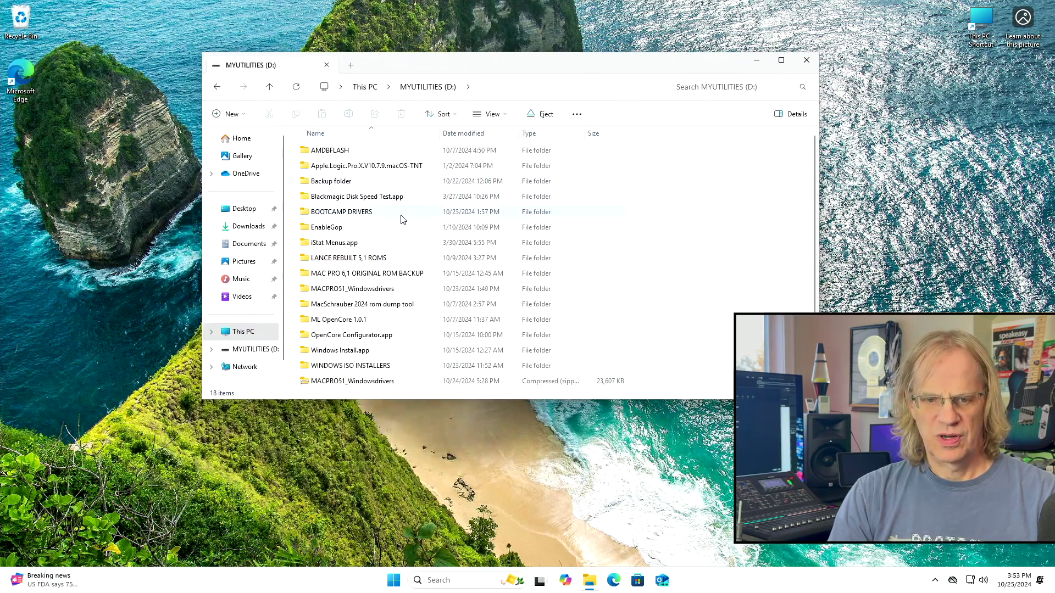
{"action": "double_click", "coordinate": [344, 214]}
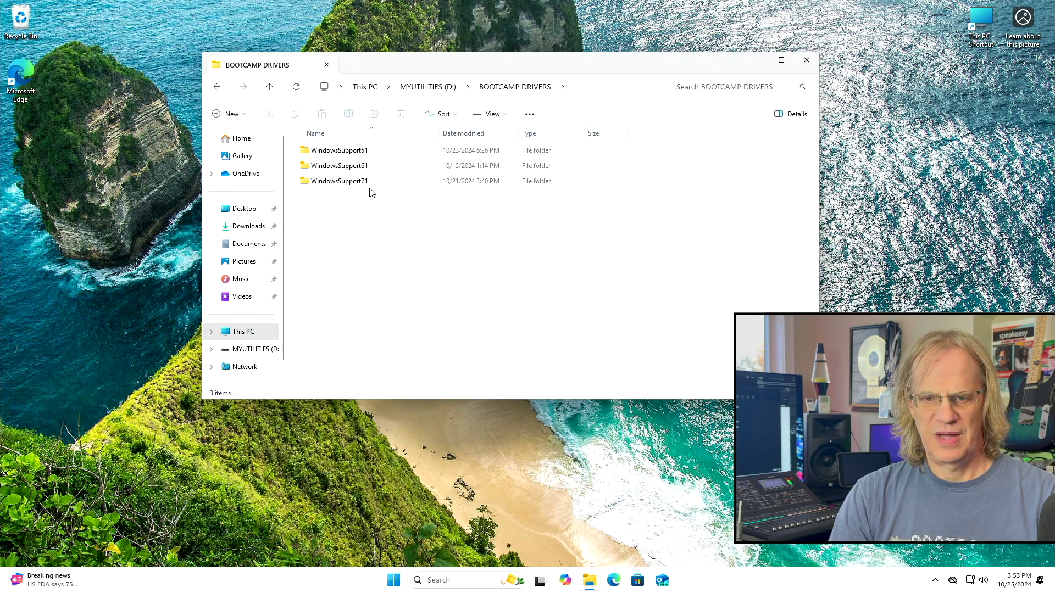
{"action": "left_click", "coordinate": [348, 168]}
{"action": "double_click", "coordinate": [348, 168]}
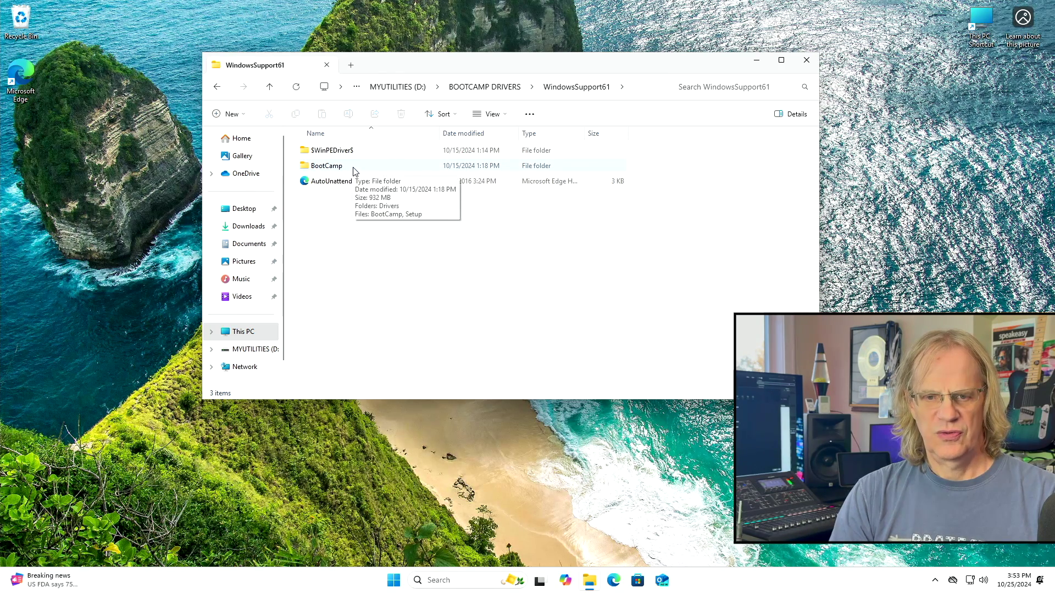
{"action": "double_click", "coordinate": [326, 166]}
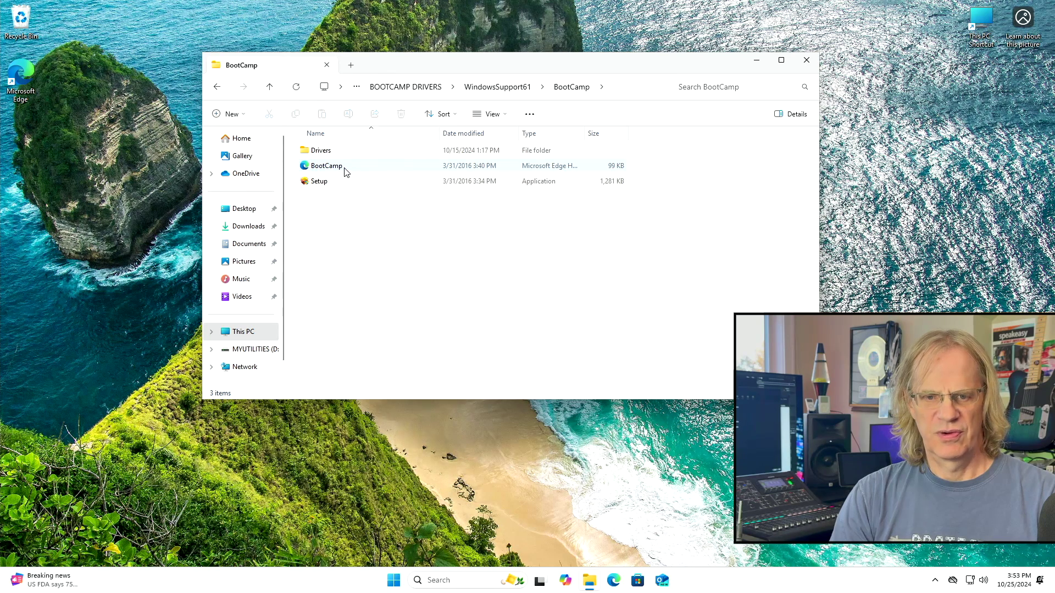
Check the Apple entry in the Drivers folder, then return to BootCamp and launch Setup
{"action": "double_click", "coordinate": [323, 153]}
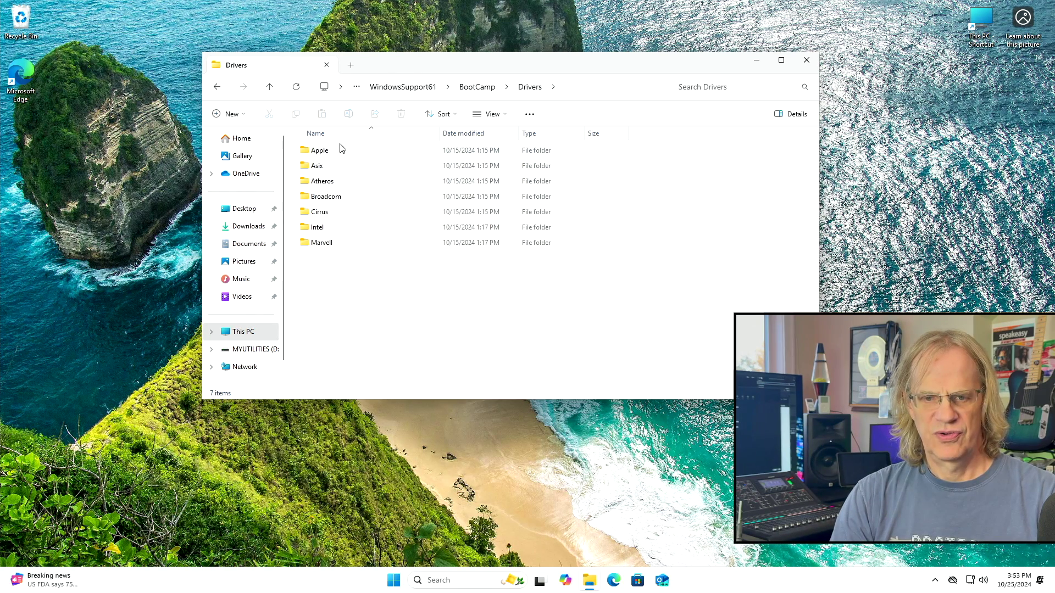
{"action": "left_click", "coordinate": [340, 148]}
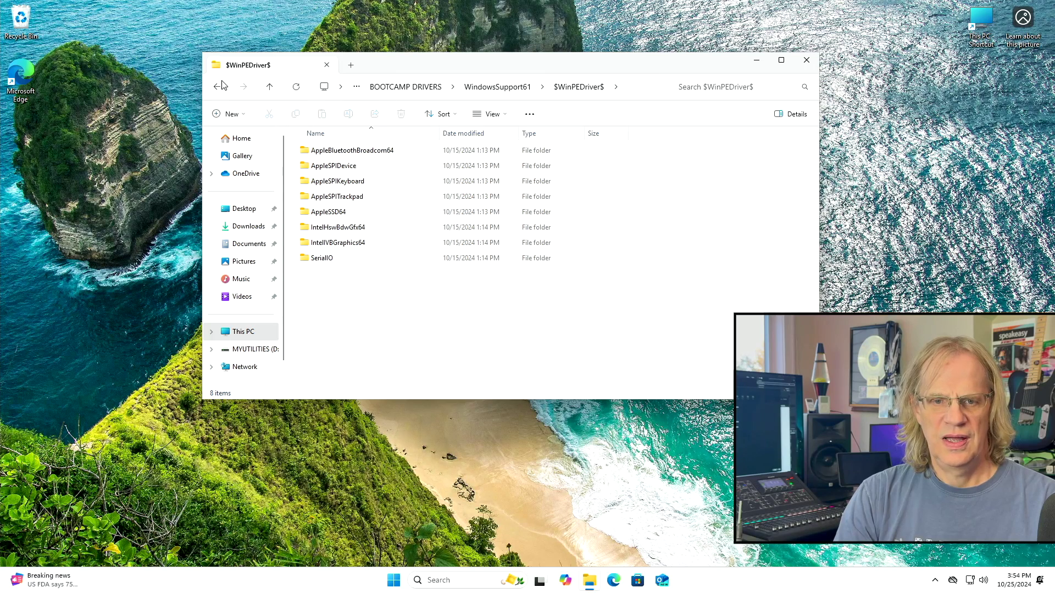
{"action": "left_click", "coordinate": [217, 88]}
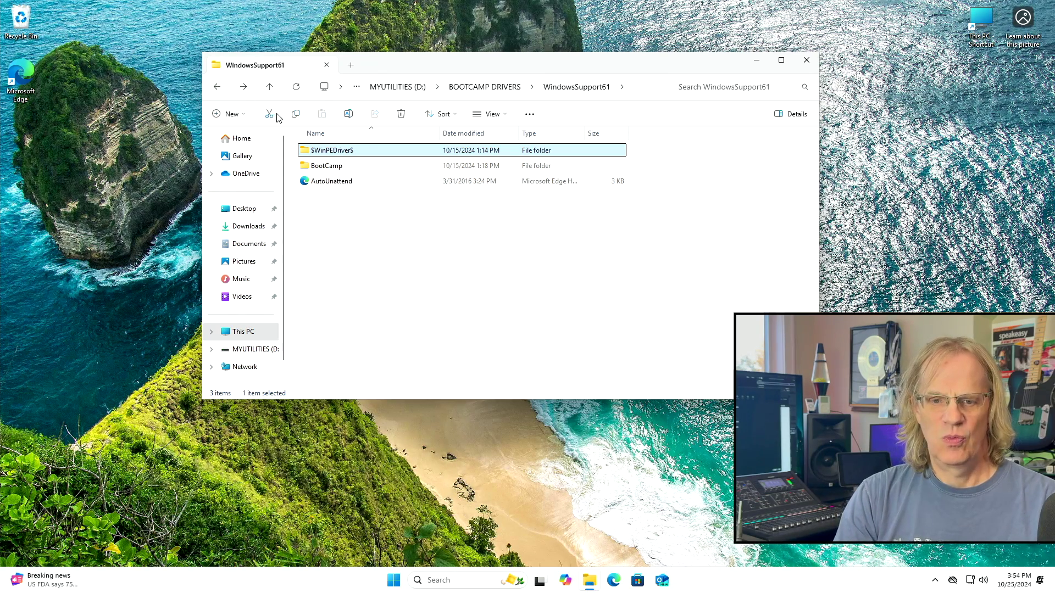
{"action": "double_click", "coordinate": [306, 166]}
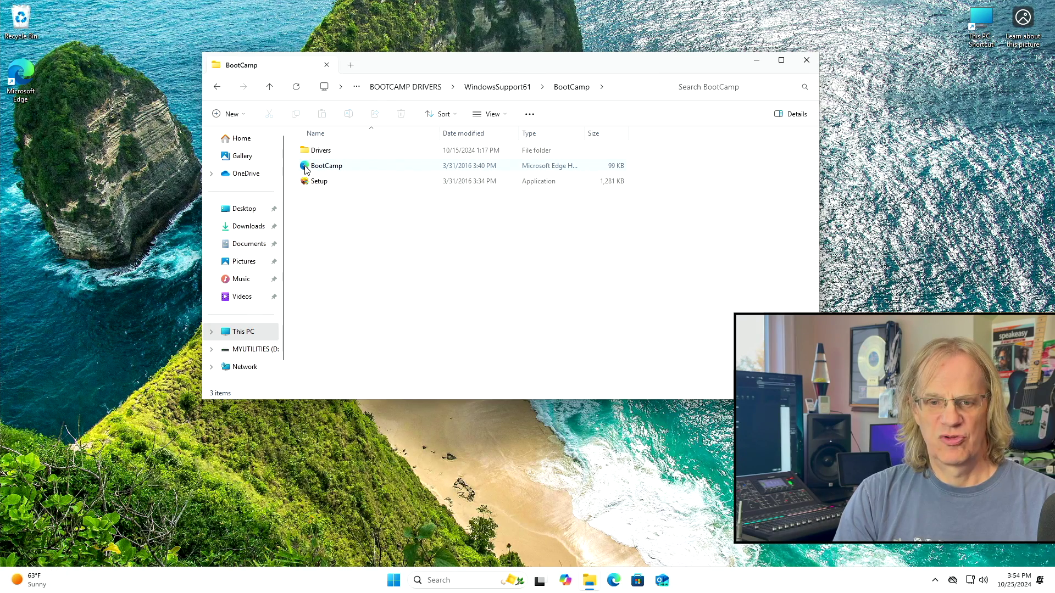
{"action": "key", "text": "alt+Left"}
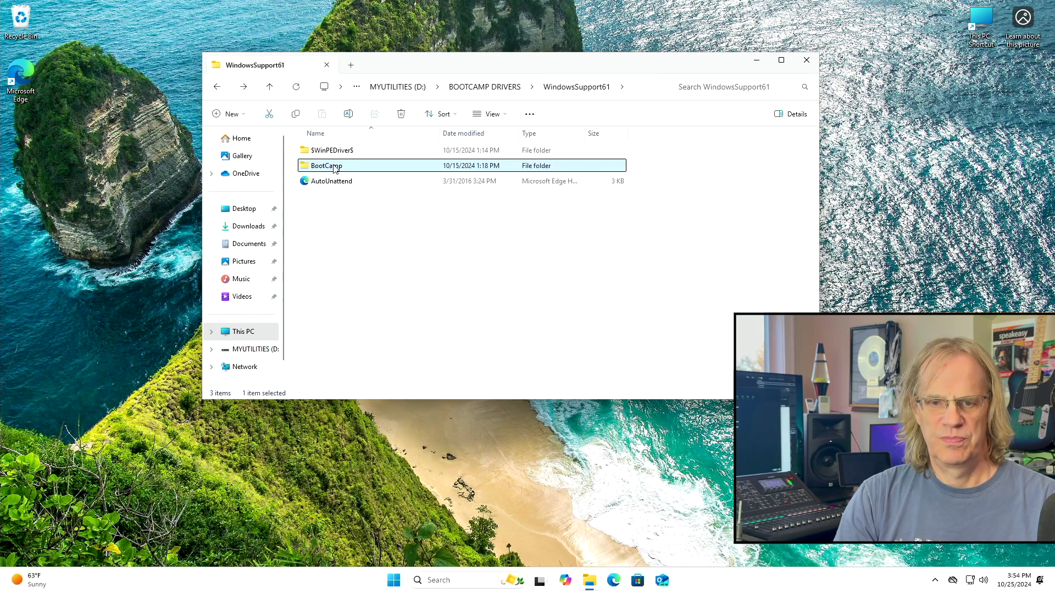
{"action": "double_click", "coordinate": [314, 166]}
{"action": "double_click", "coordinate": [306, 181]}
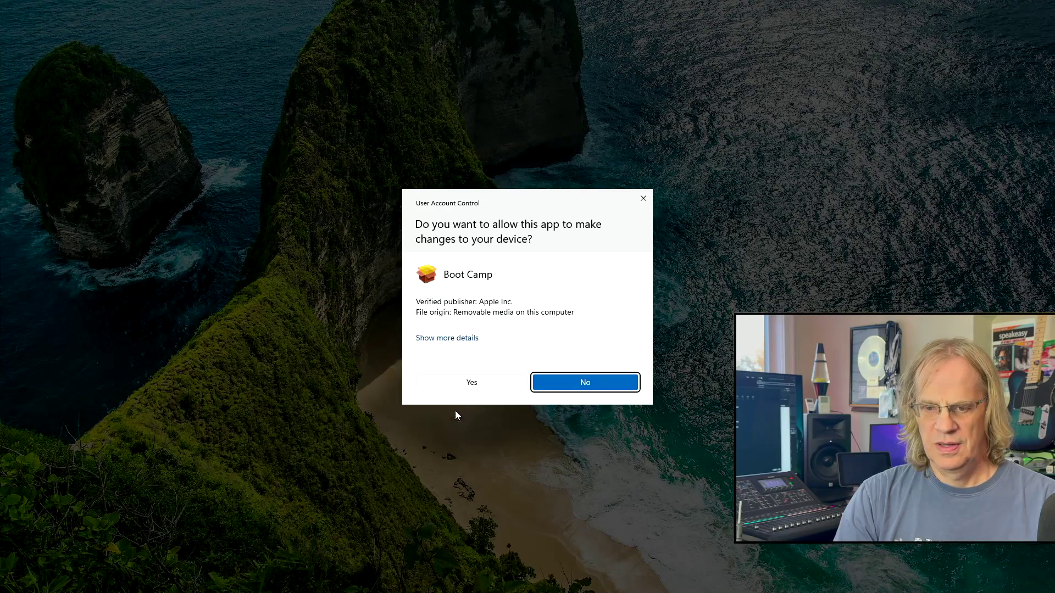
Approve the User Account Control prompt so Boot Camp installs, then bring up the Win+X menu
{"action": "left_click", "coordinate": [471, 383]}
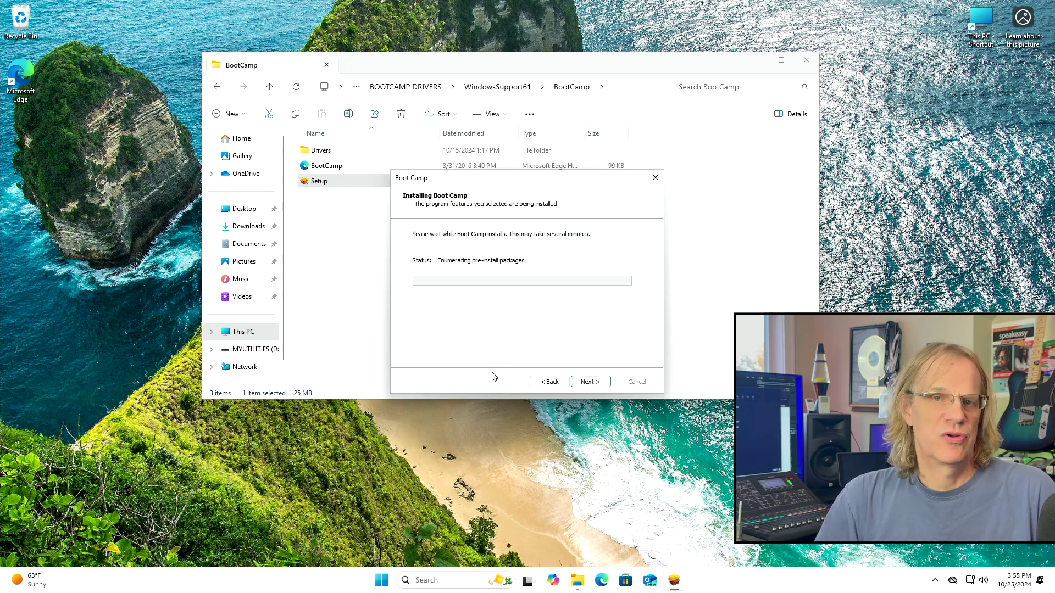
{"action": "key", "text": "super"}
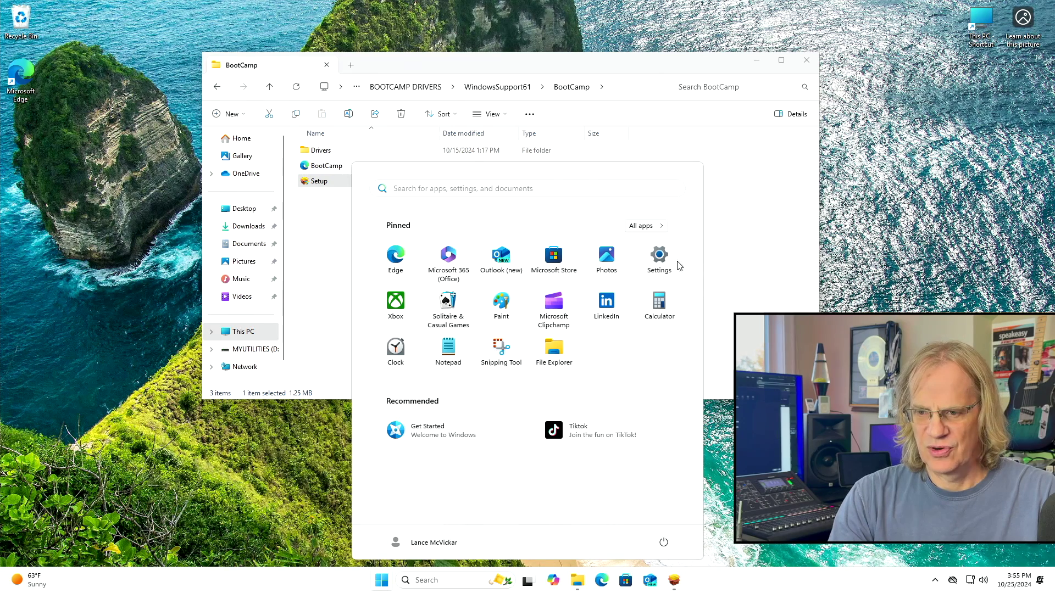
{"action": "key", "text": "super+x"}
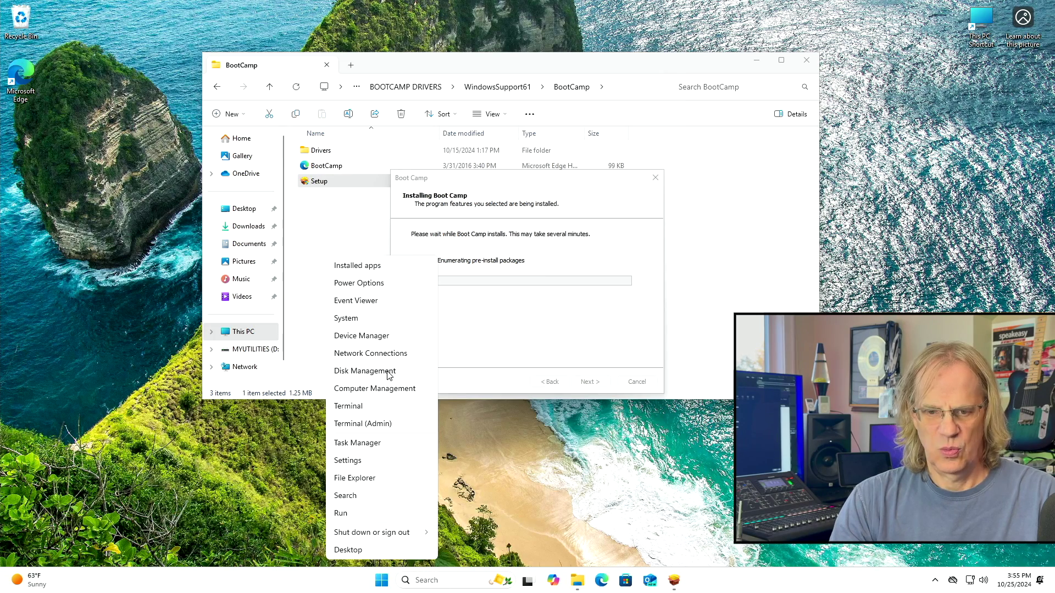
Open Device Manager from the Win+X menu, reposition it and scroll its device list
{"action": "left_click", "coordinate": [384, 336]}
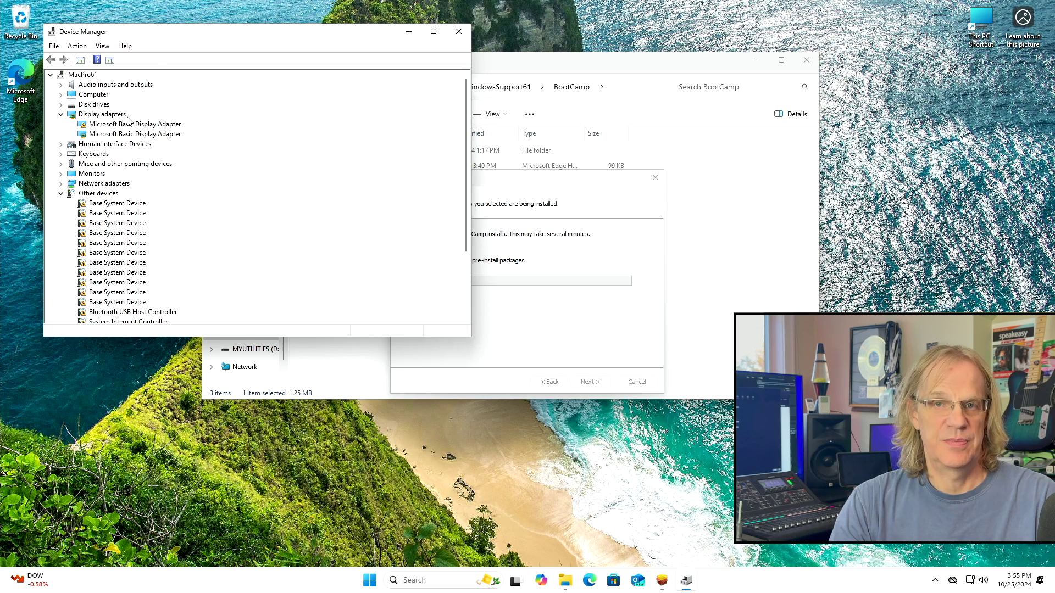
{"action": "left_click_drag", "start_coordinate": [165, 33], "coordinate": [250, 82]}
{"action": "scroll", "coordinate": [187, 266], "scroll_direction": "down", "scroll_amount": 2}
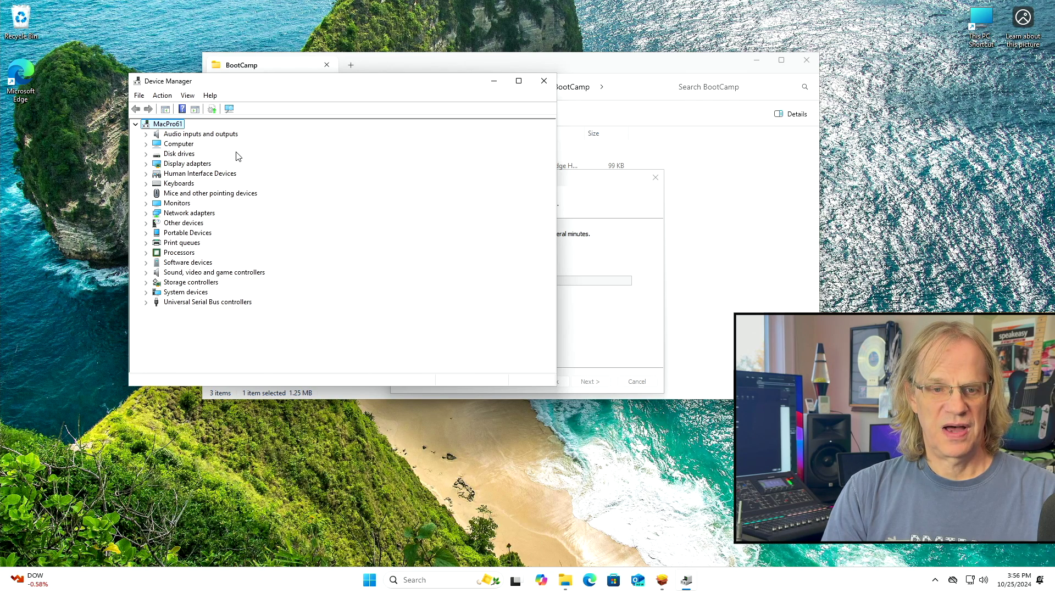
Turn Wi-Fi on and connect to the STUDIO_5G network
{"action": "left_click", "coordinate": [642, 187]}
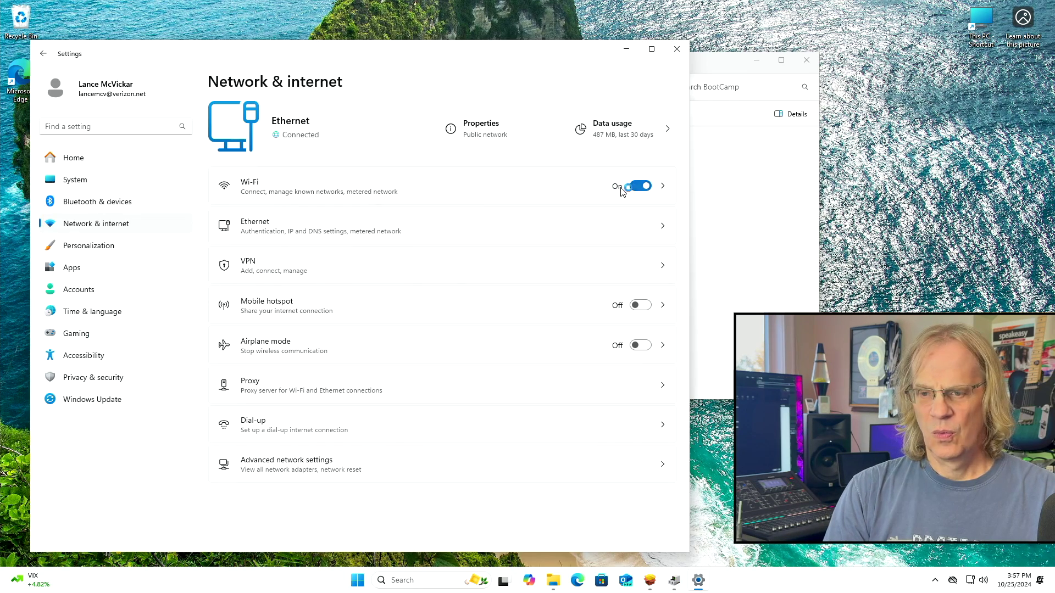
{"action": "left_click", "coordinate": [643, 191]}
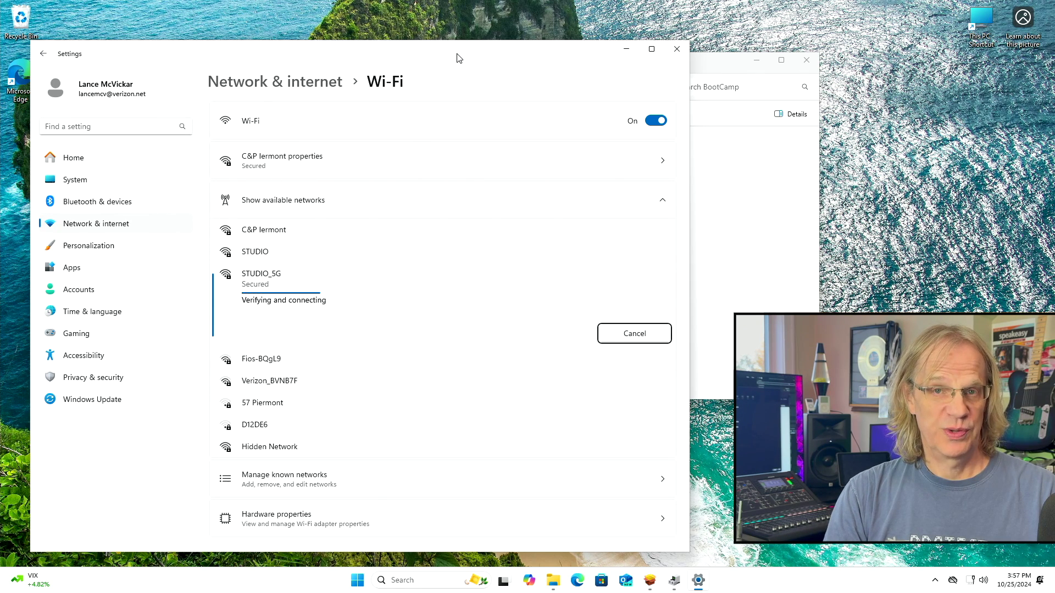
{"action": "left_click_drag", "start_coordinate": [462, 55], "coordinate": [538, 66]}
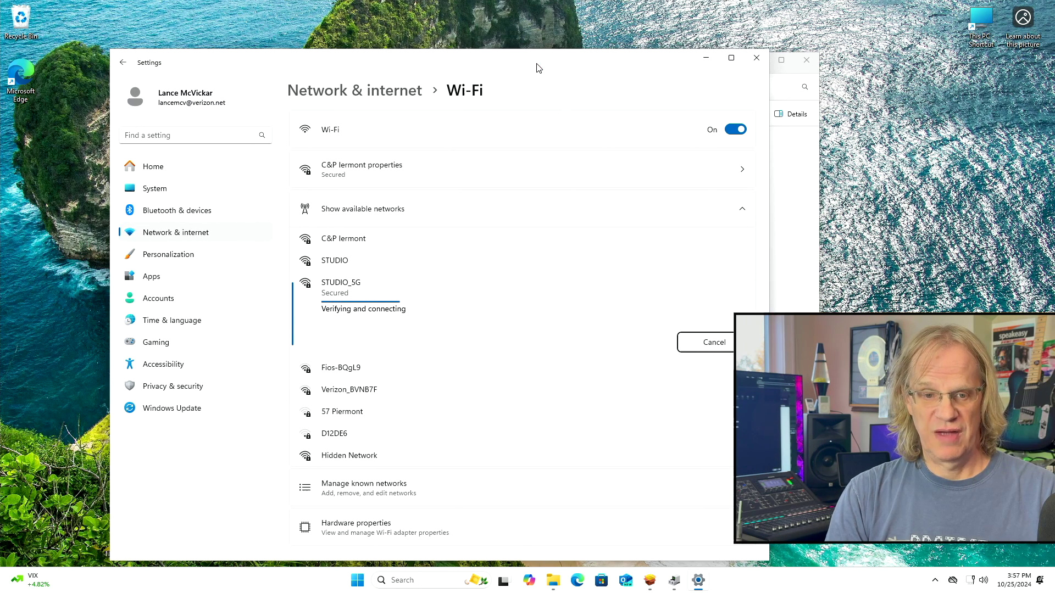
Try adding a device in Bluetooth & devices and dismiss the Couldn't connect message
{"action": "left_click", "coordinate": [197, 212]}
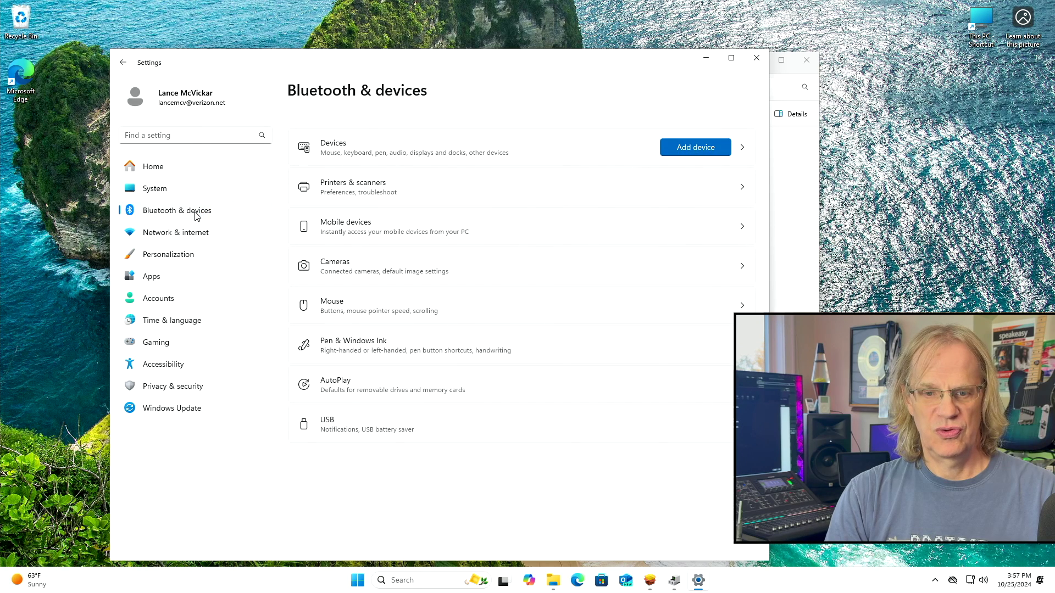
{"action": "left_click", "coordinate": [703, 147]}
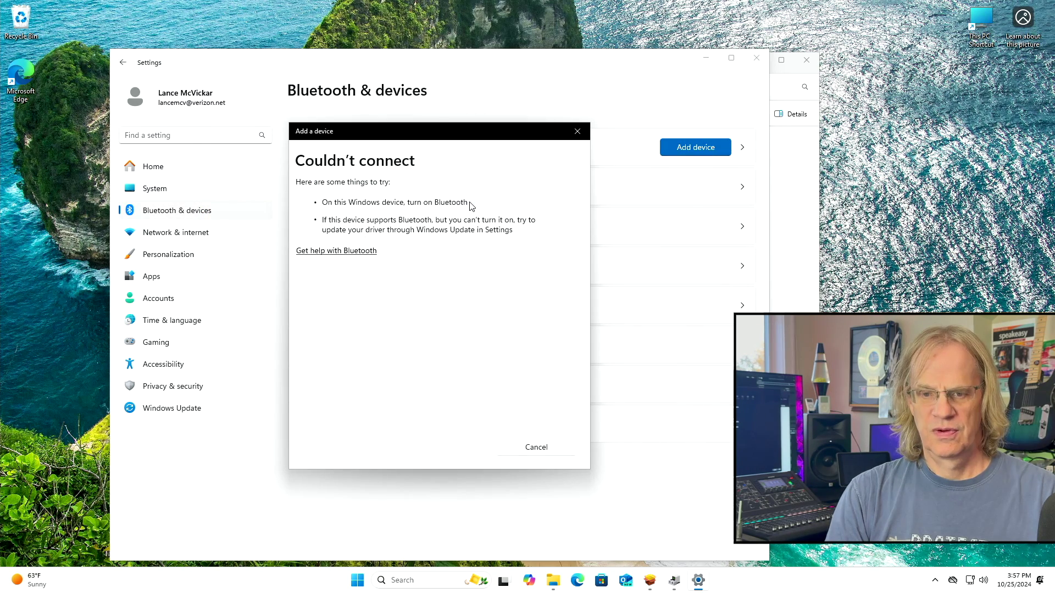
{"action": "left_click", "coordinate": [578, 131]}
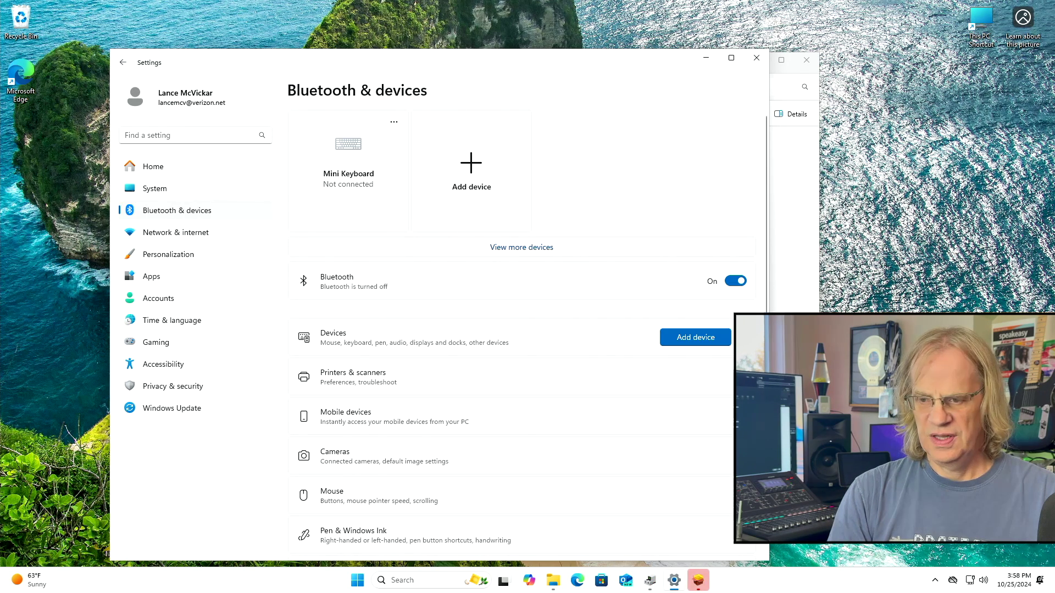
{"action": "left_click_drag", "start_coordinate": [649, 71], "coordinate": [583, 102]}
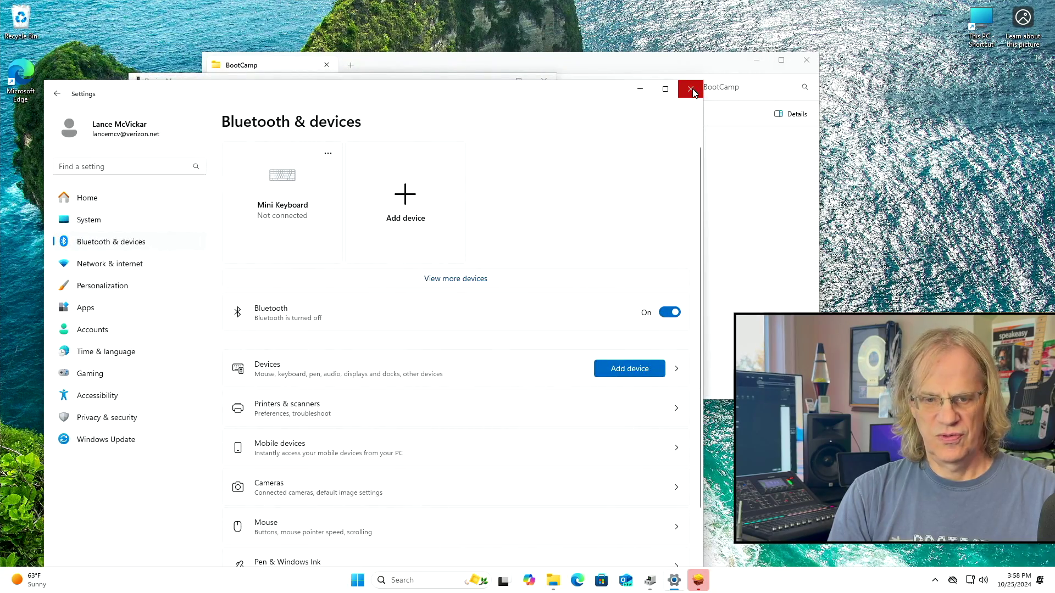
Close Settings, finish the Boot Camp installer and confirm the Windows restart
{"action": "left_click", "coordinate": [691, 89]}
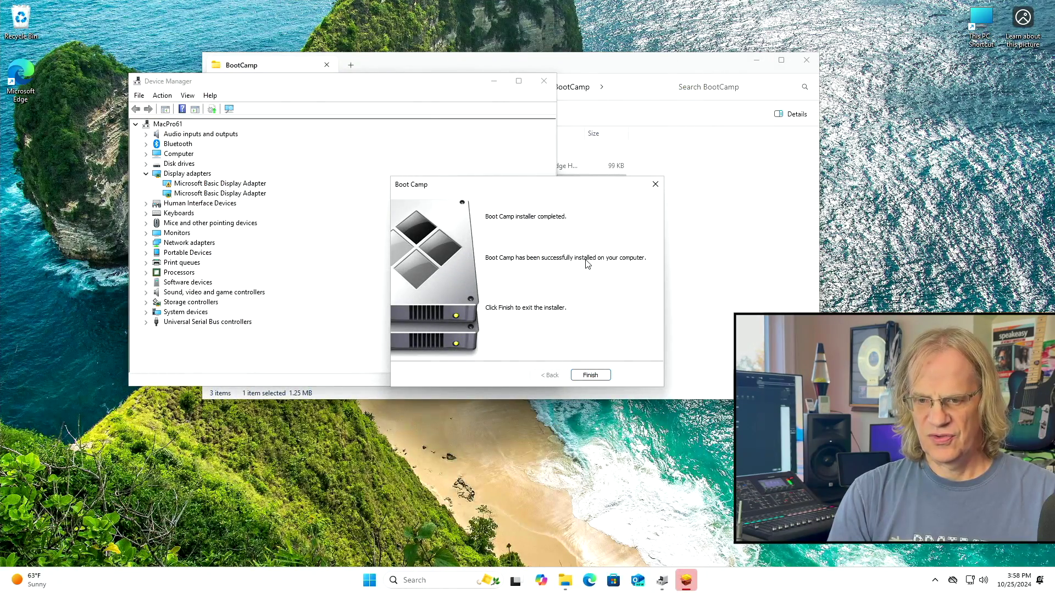
{"action": "left_click", "coordinate": [591, 376]}
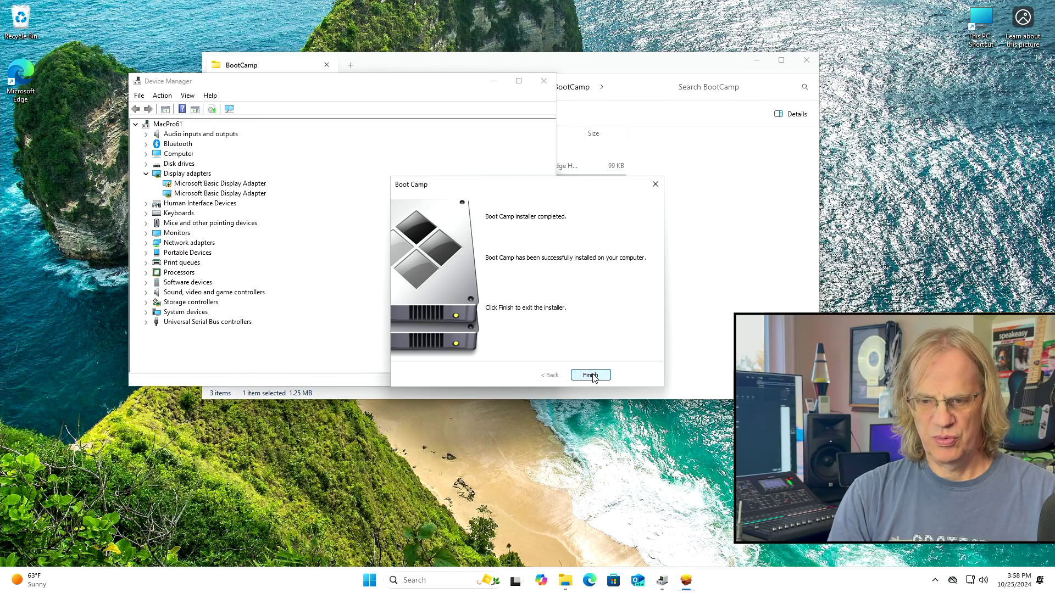
{"action": "left_click", "coordinate": [568, 331]}
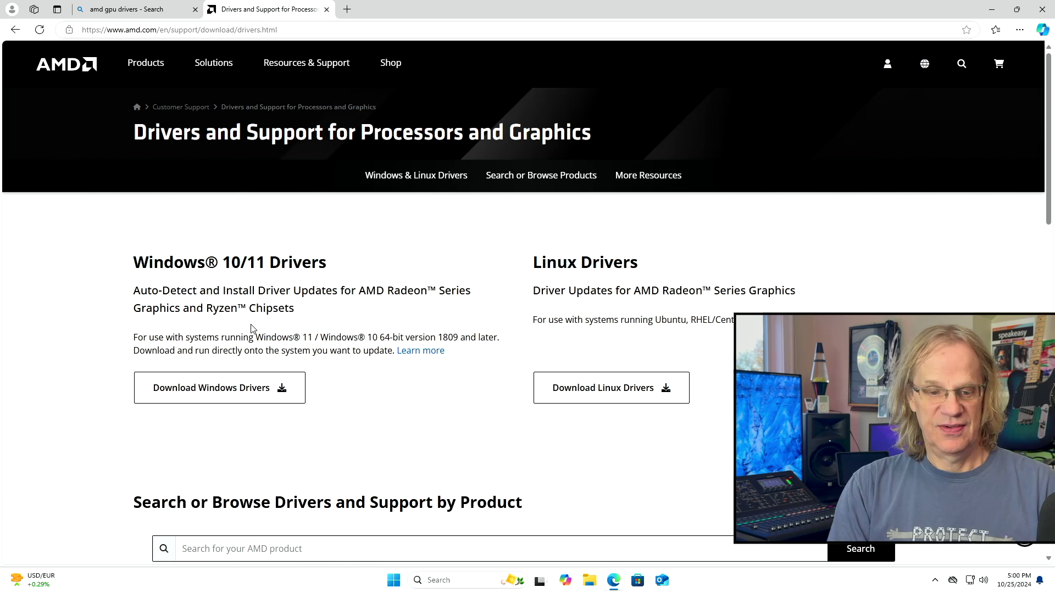
Submit AMD's product browser with Graphics, Mac Graphics and Apple Boot Camp selected
{"action": "scroll", "coordinate": [254, 327], "scroll_direction": "down", "scroll_amount": 3}
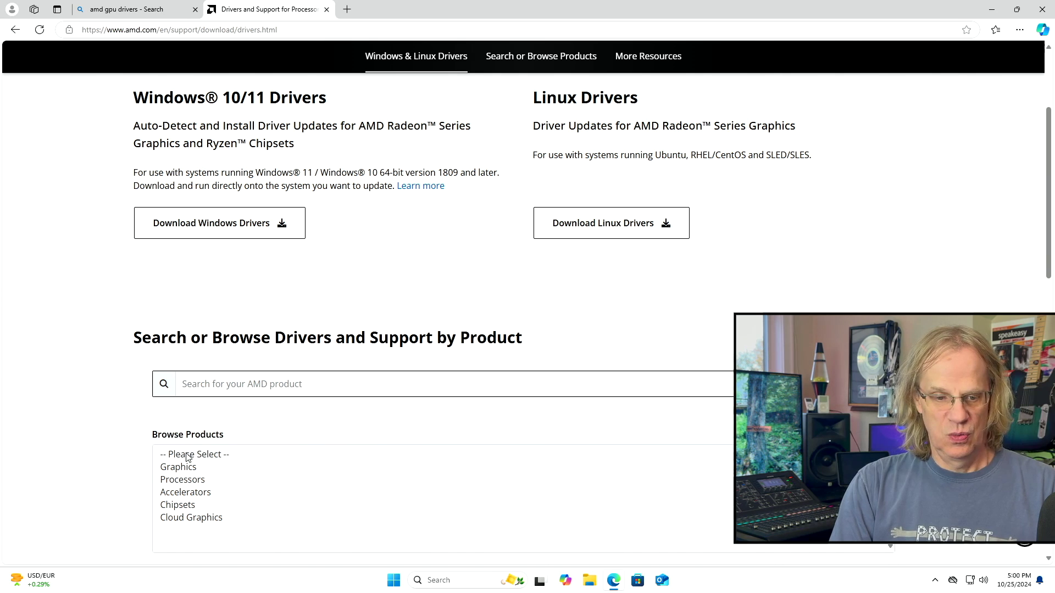
{"action": "left_click", "coordinate": [178, 467]}
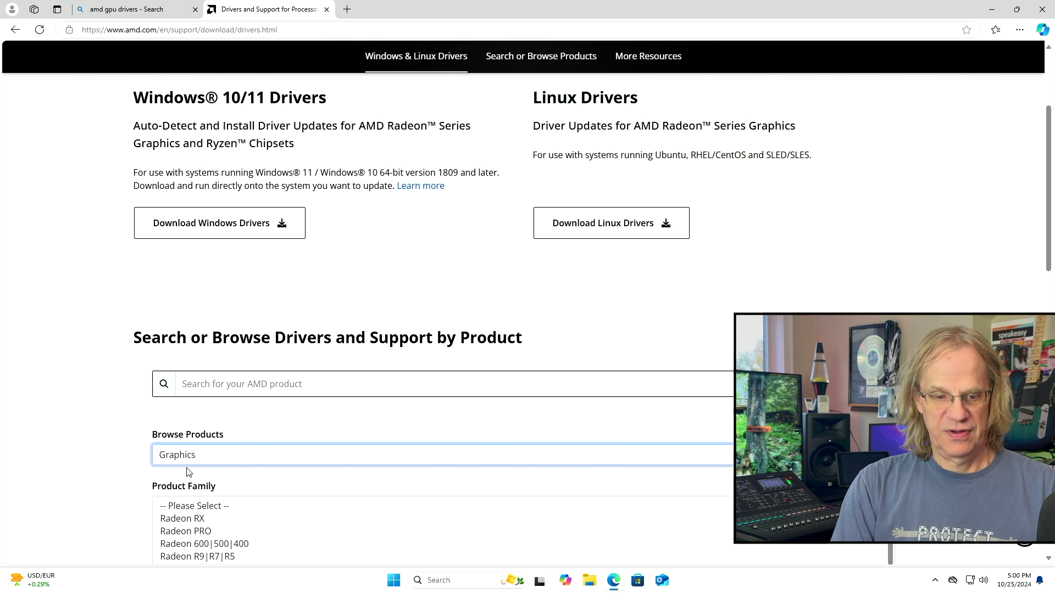
{"action": "scroll", "coordinate": [188, 473], "scroll_direction": "down", "scroll_amount": 4}
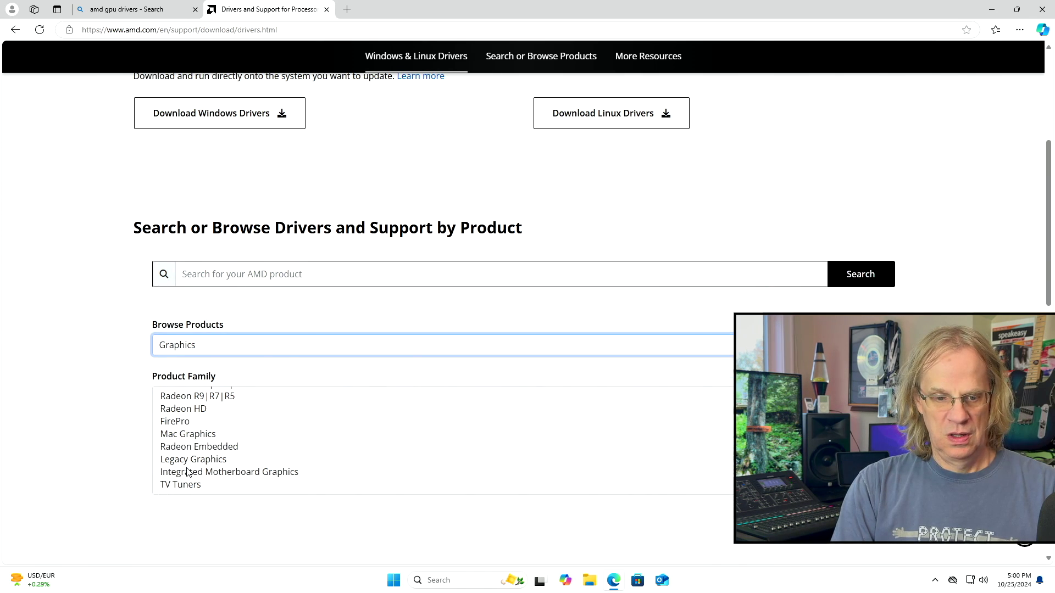
{"action": "left_click", "coordinate": [193, 437]}
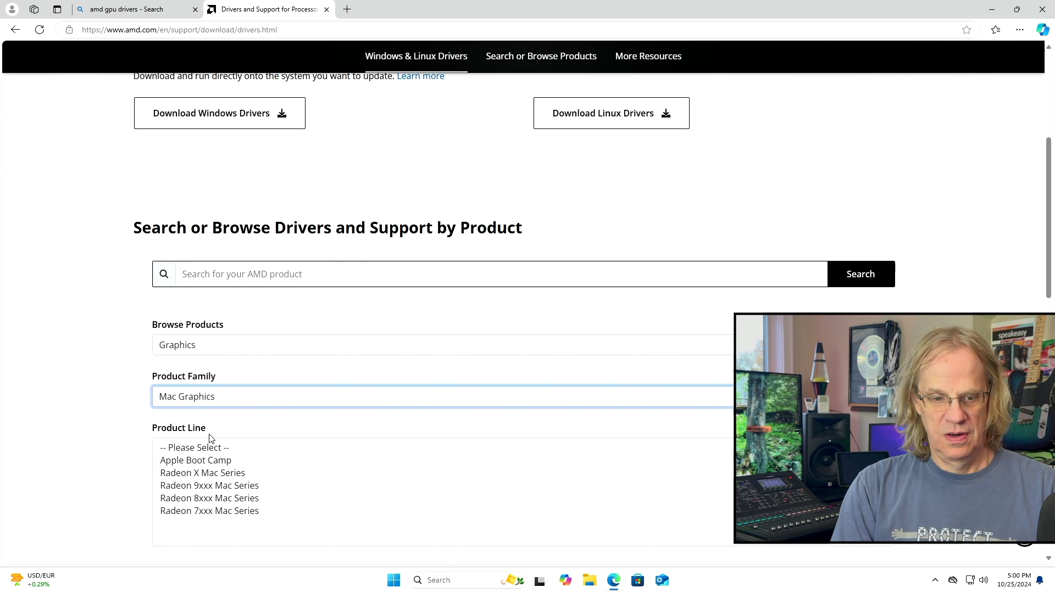
{"action": "left_click", "coordinate": [209, 462]}
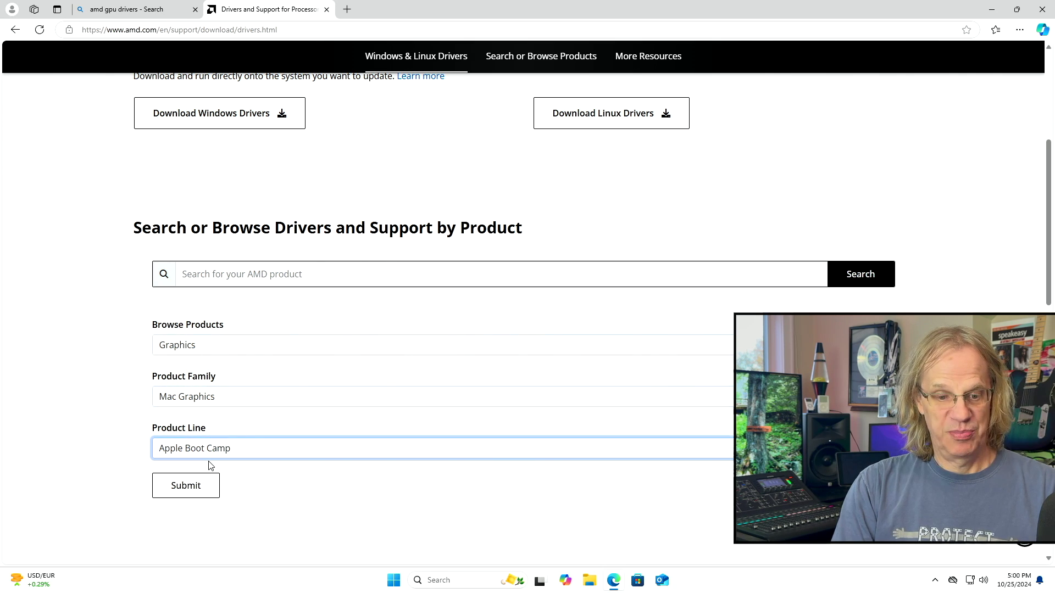
{"action": "scroll", "coordinate": [210, 466], "scroll_direction": "down", "scroll_amount": 3}
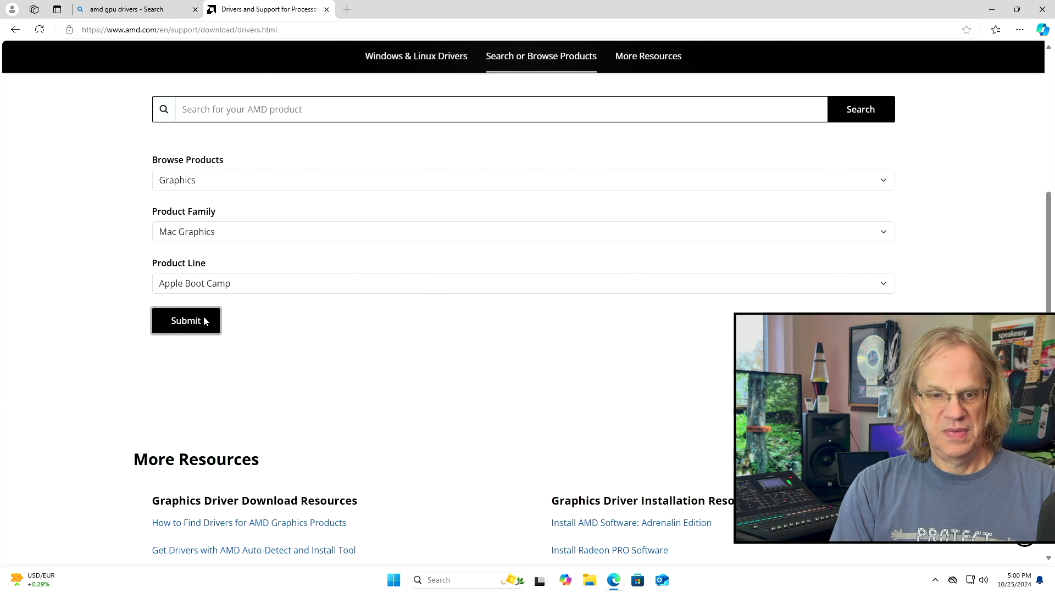
{"action": "left_click", "coordinate": [202, 320]}
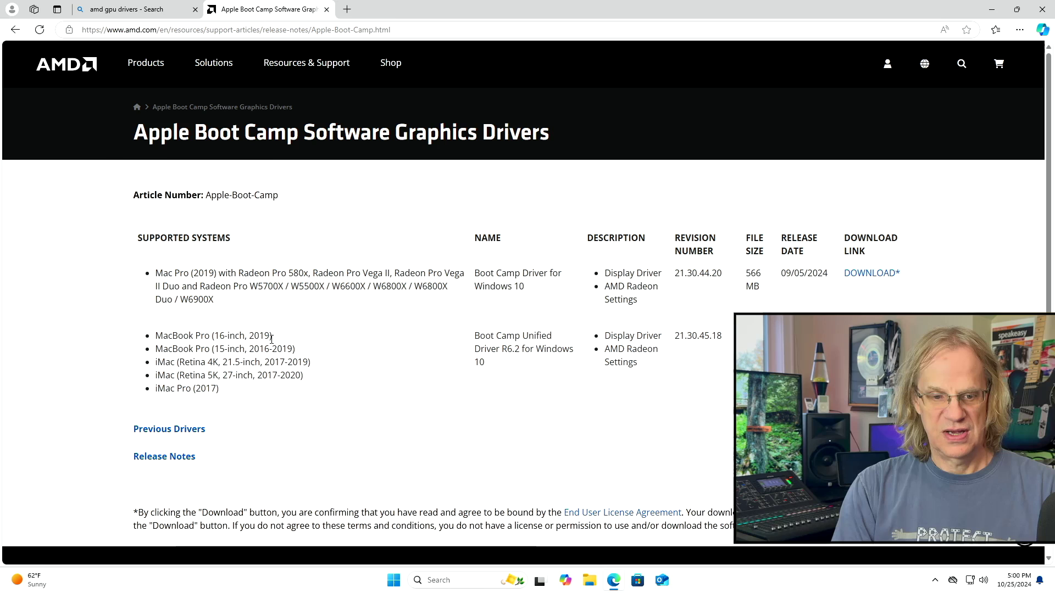
Among previous Boot Camp drivers, find the Mac Pro (2013) Unified Driver R5 and download it
{"action": "left_click", "coordinate": [177, 430]}
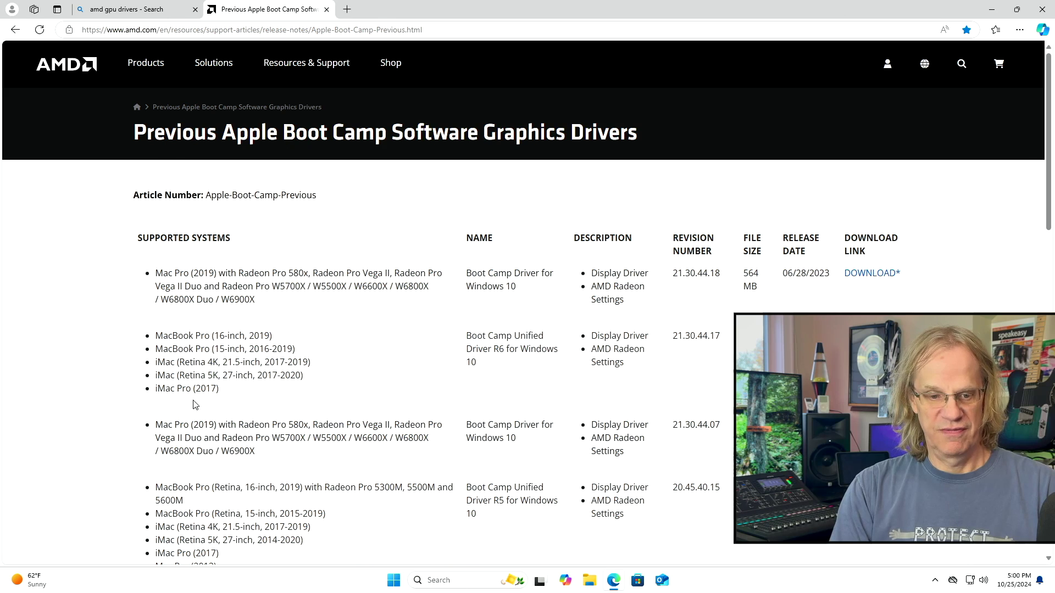
{"action": "scroll", "coordinate": [196, 405], "scroll_direction": "down", "scroll_amount": 4}
{"action": "scroll", "coordinate": [195, 405], "scroll_direction": "down", "scroll_amount": 1}
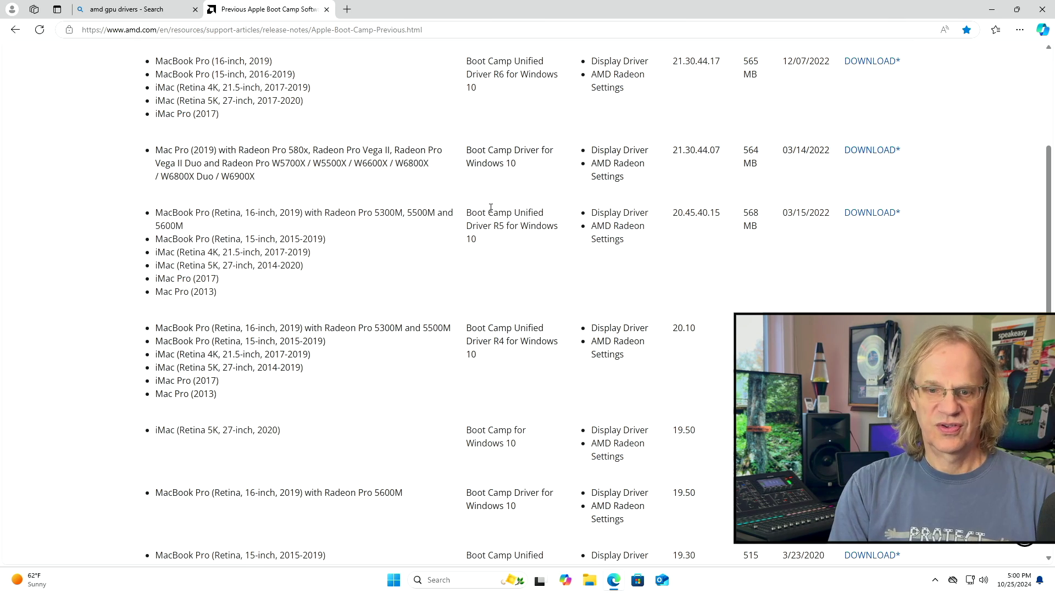
{"action": "left_click_drag", "start_coordinate": [154, 291], "coordinate": [226, 296]}
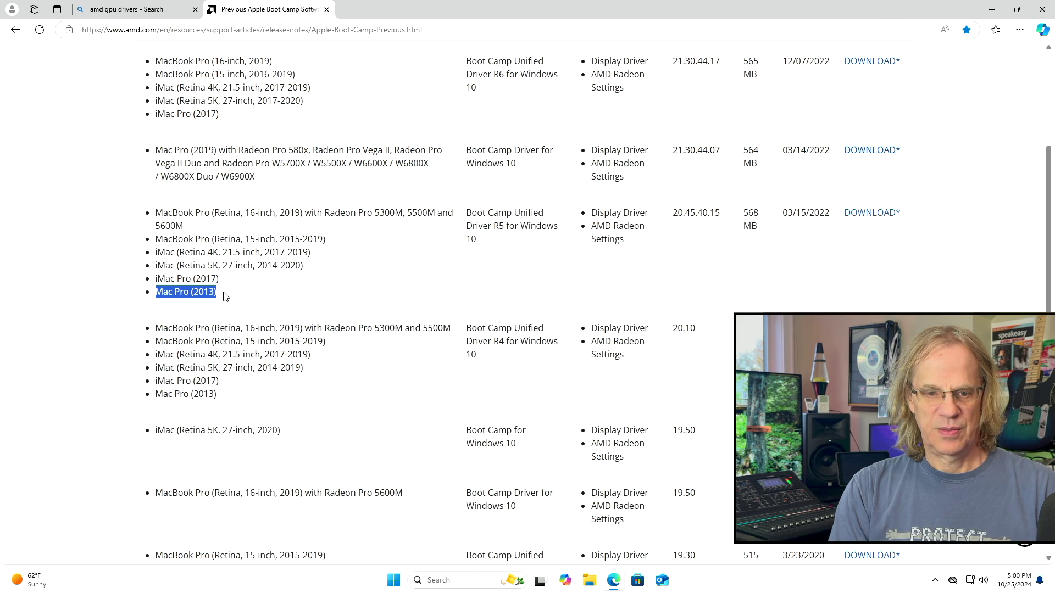
{"action": "left_click", "coordinate": [604, 220]}
{"action": "left_click_drag", "start_coordinate": [154, 292], "coordinate": [225, 299]}
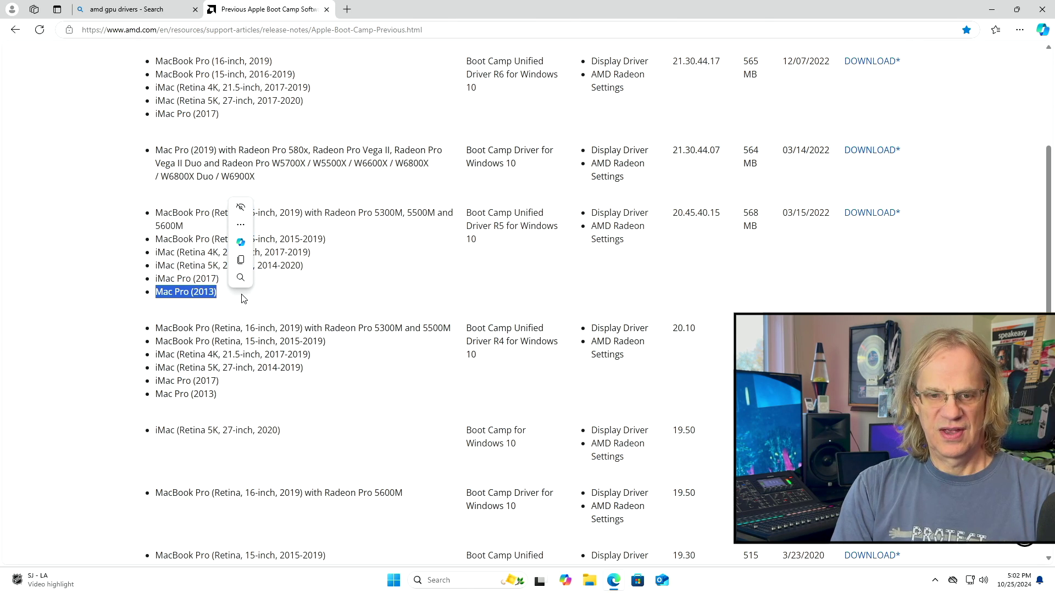
{"action": "left_click", "coordinate": [300, 287]}
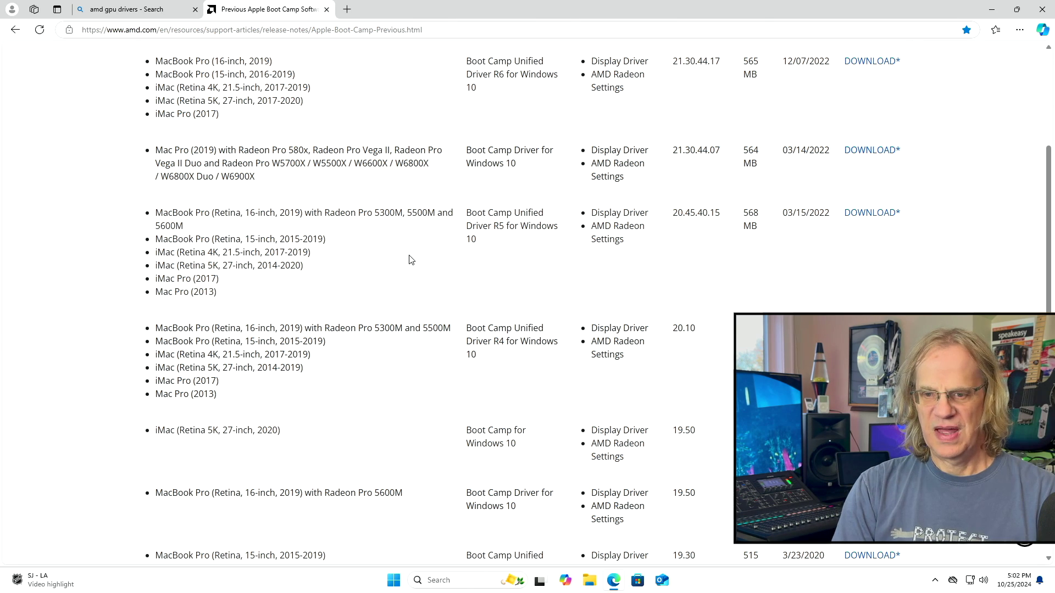
{"action": "left_click_drag", "start_coordinate": [467, 214], "coordinate": [520, 244]}
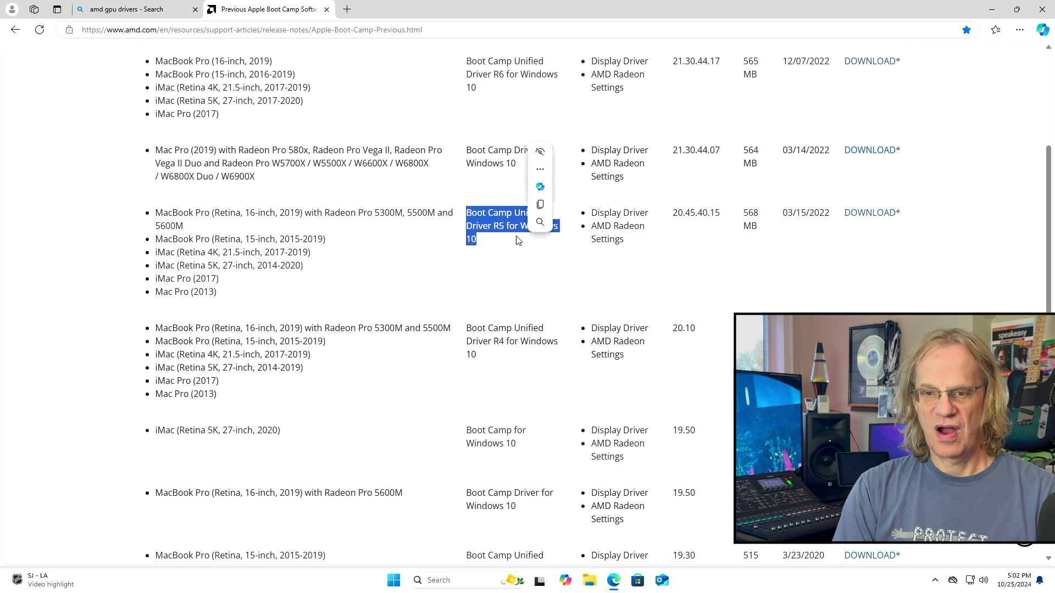
{"action": "left_click", "coordinate": [511, 249]}
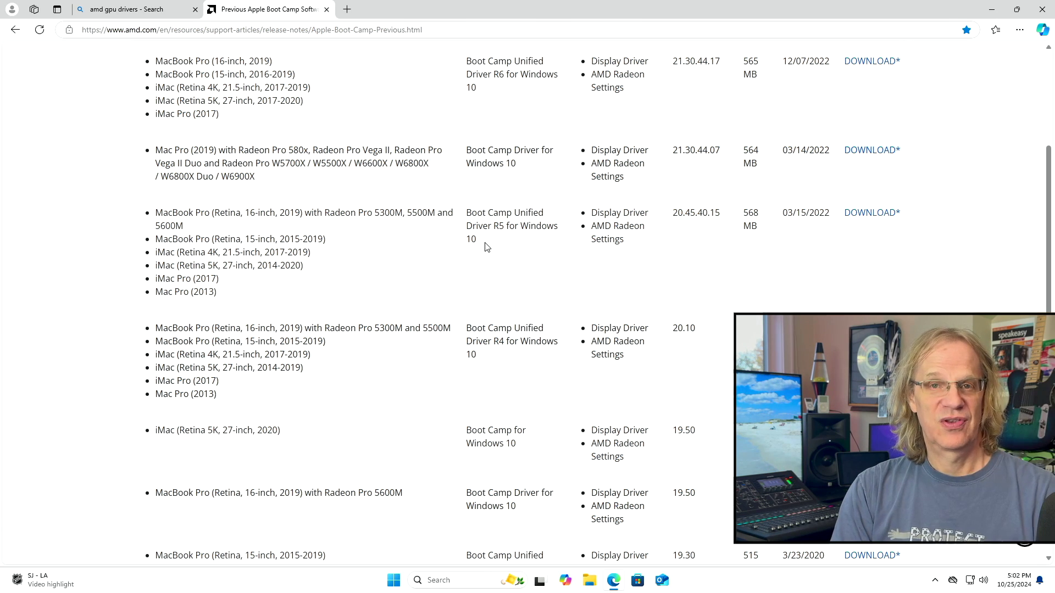
{"action": "left_click", "coordinate": [864, 215]}
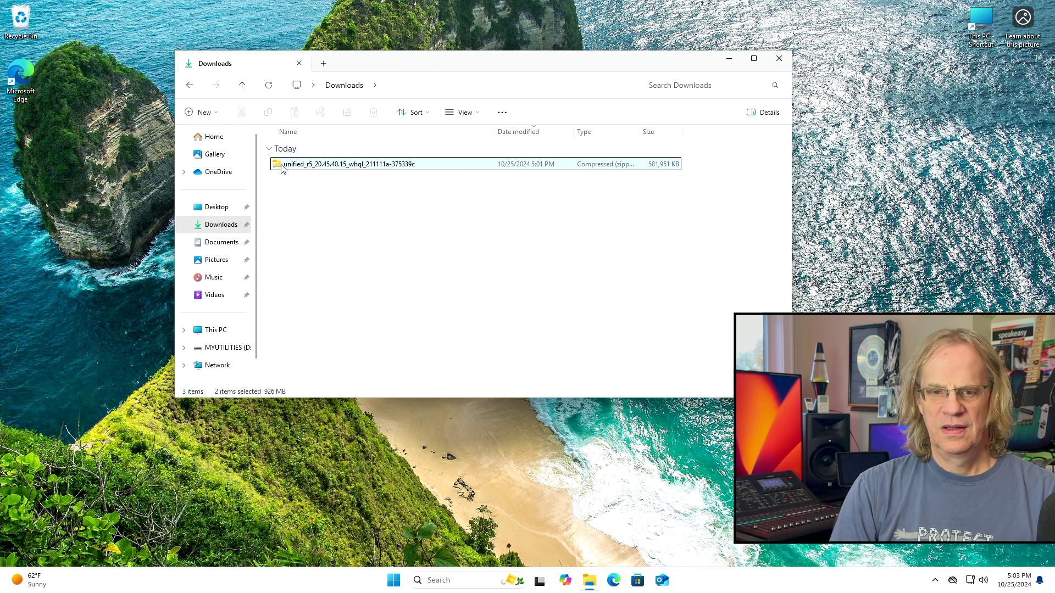
Open the unified_r5 zip in Downloads and run its Setup
{"action": "double_click", "coordinate": [281, 166]}
{"action": "left_click", "coordinate": [280, 197]}
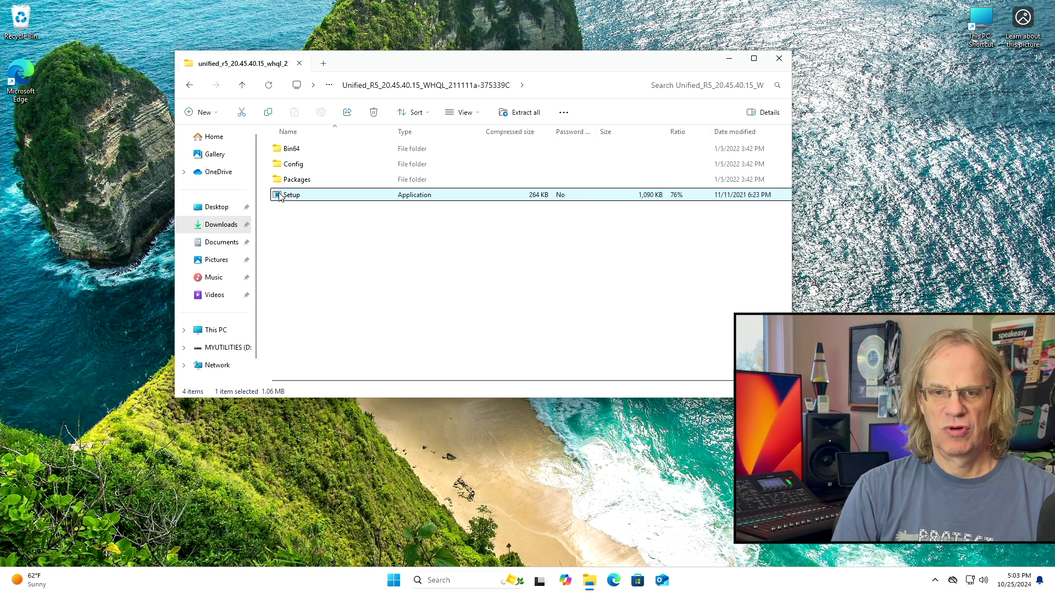
{"action": "double_click", "coordinate": [280, 196]}
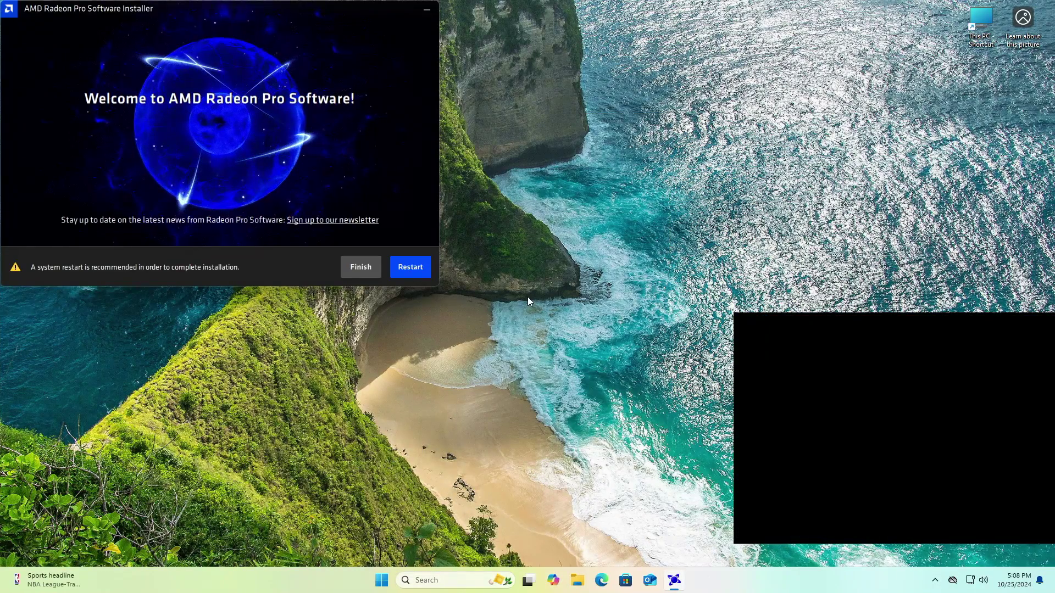
Restart Windows to finish installing the AMD Radeon Pro graphics drivers
{"action": "left_click", "coordinate": [413, 268]}
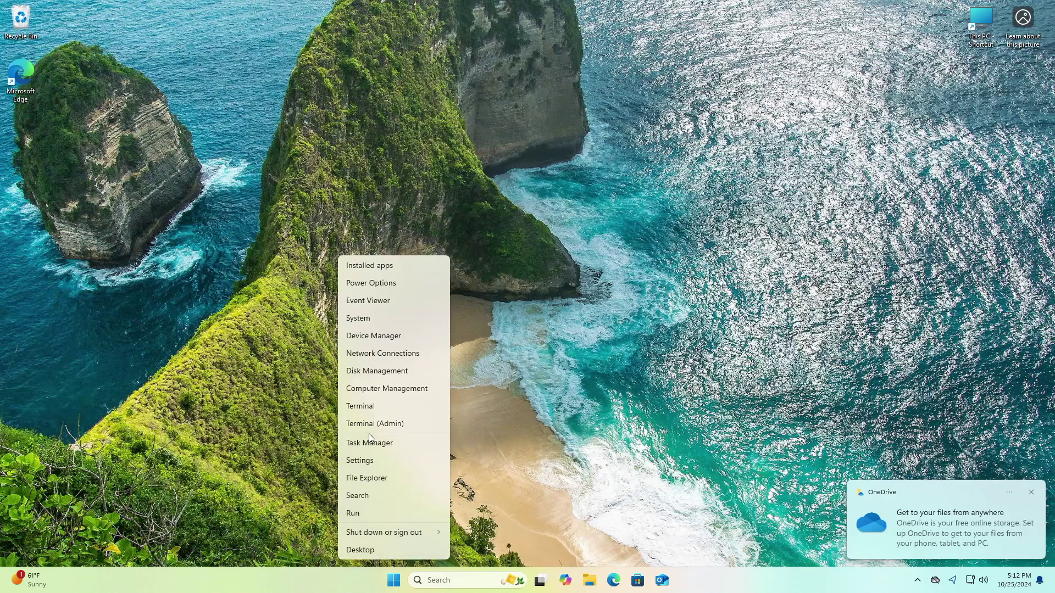
Open Device Manager and expand Display adapters to check the AMD FirePro D500 cards
{"action": "left_click", "coordinate": [383, 337]}
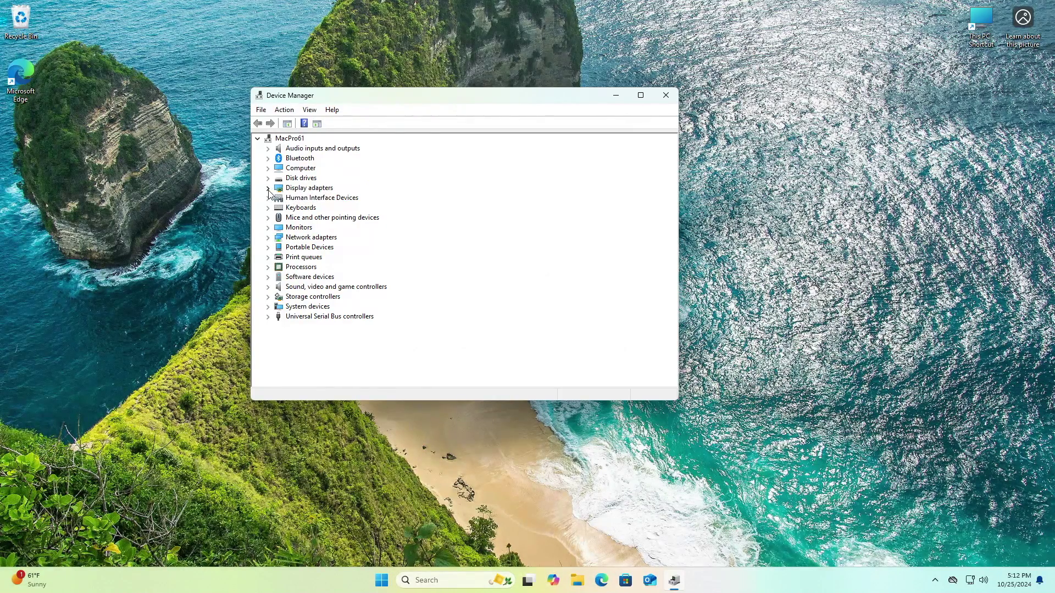
{"action": "left_click", "coordinate": [268, 189]}
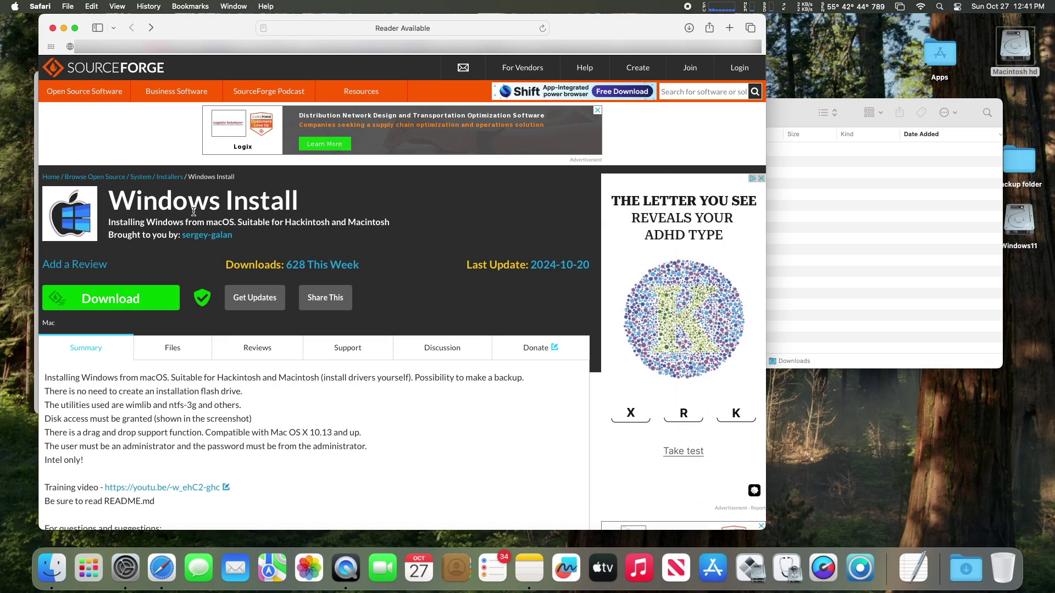
Download Windows Install V6.1.9 from SourceForge and copy the app into Applications
{"action": "left_click", "coordinate": [132, 298]}
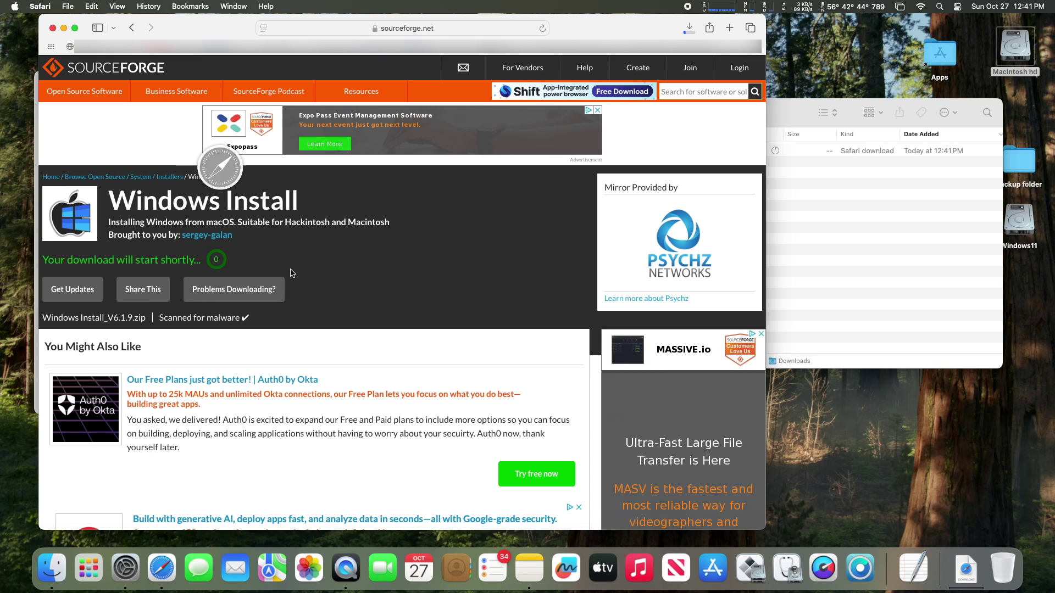
{"action": "left_click", "coordinate": [822, 227]}
{"action": "double_click", "coordinate": [678, 156]}
{"action": "left_click_drag", "start_coordinate": [629, 165], "coordinate": [888, 111]}
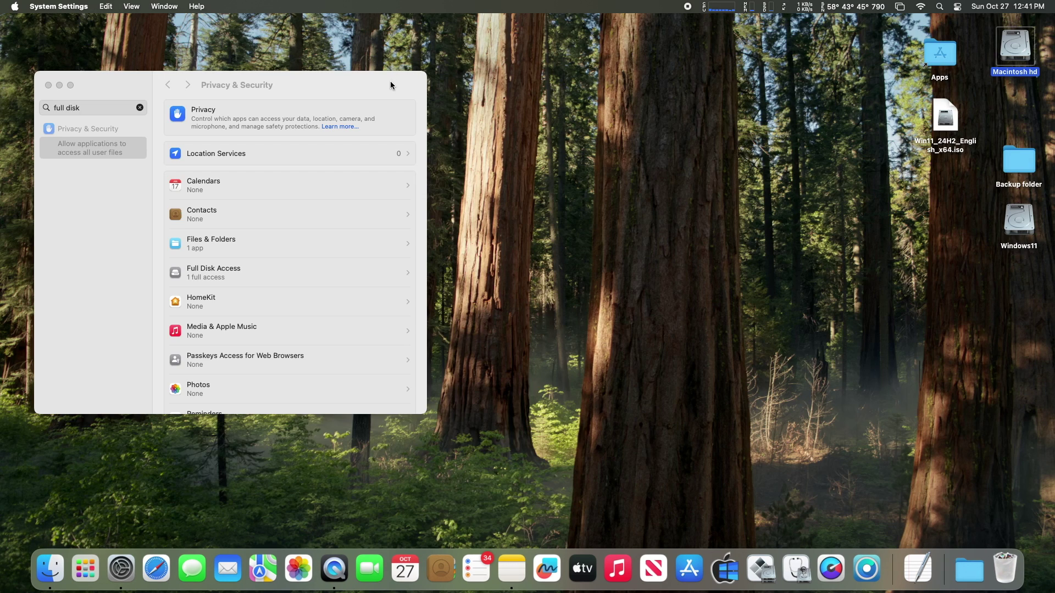
Clear the settings search, launch Windows Install, and dismiss the malware warning
{"action": "left_click", "coordinate": [391, 86]}
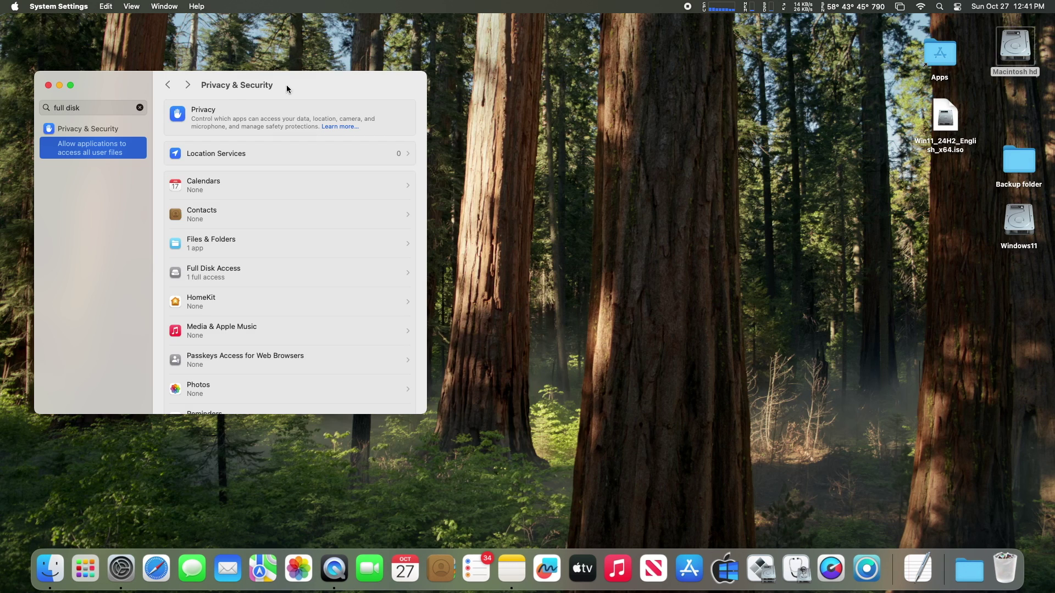
{"action": "left_click", "coordinate": [140, 107]}
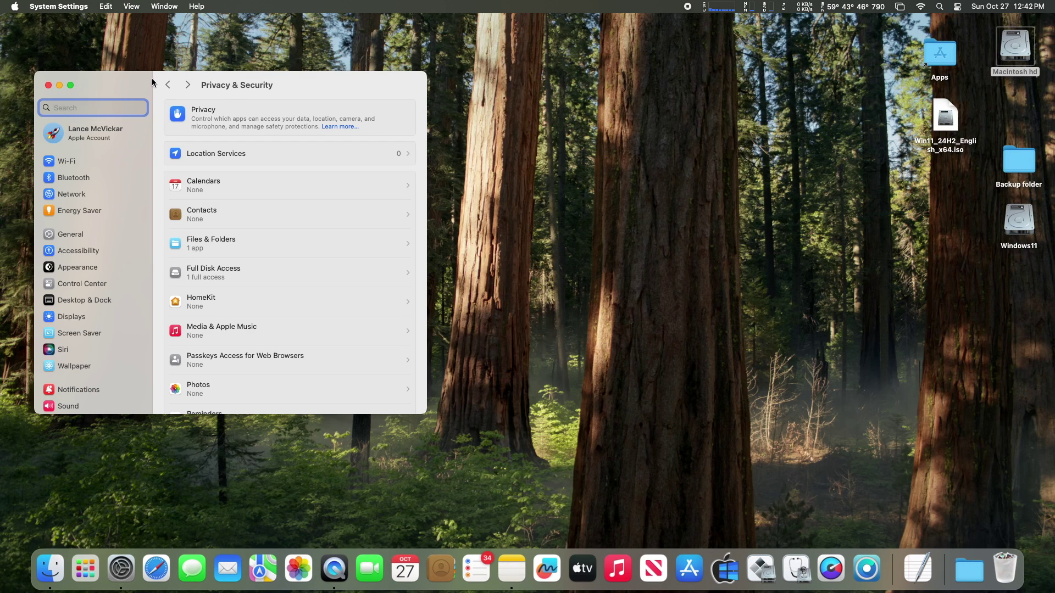
{"action": "left_click_drag", "start_coordinate": [151, 84], "coordinate": [160, 85]}
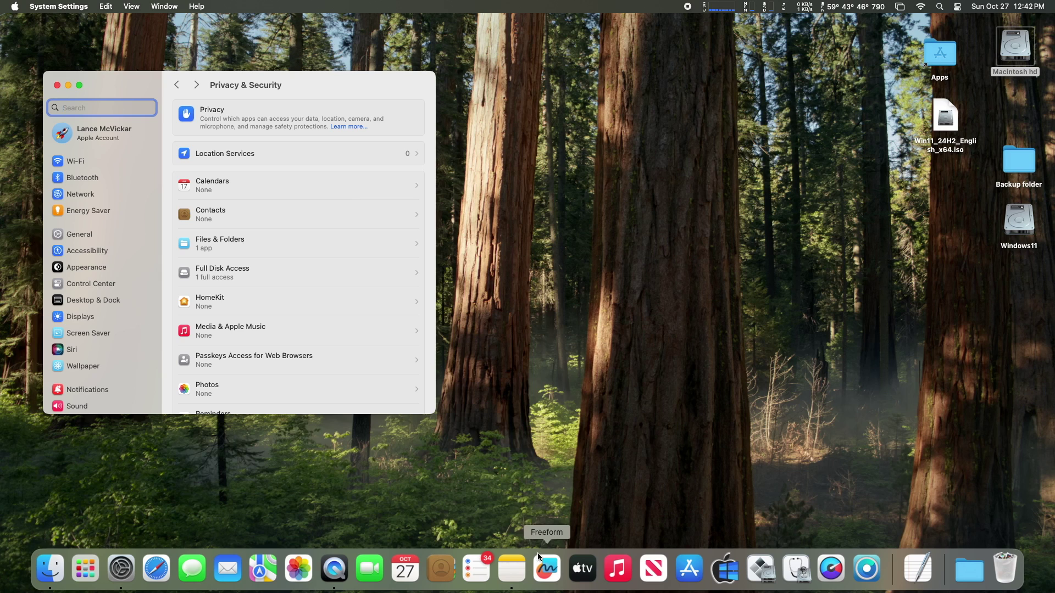
{"action": "left_click", "coordinate": [725, 571]}
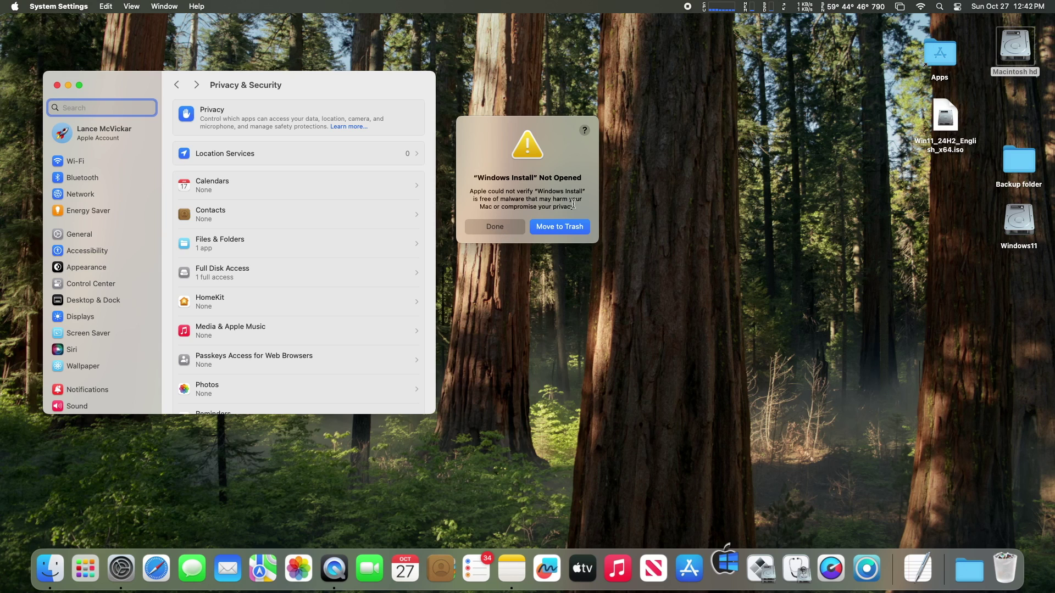
{"action": "left_click", "coordinate": [499, 228]}
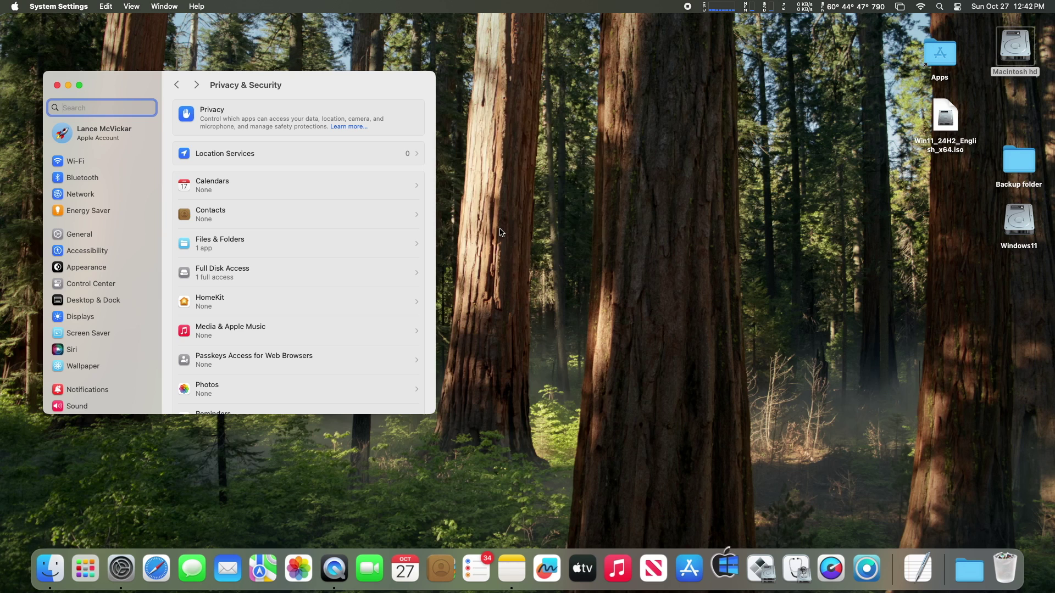
In Privacy & Security's Security section, choose Open Anyway for Windows Install
{"action": "scroll", "coordinate": [102, 242], "scroll_direction": "down", "scroll_amount": 5}
{"action": "left_click", "coordinate": [59, 244]}
{"action": "scroll", "coordinate": [242, 284], "scroll_direction": "down", "scroll_amount": 5}
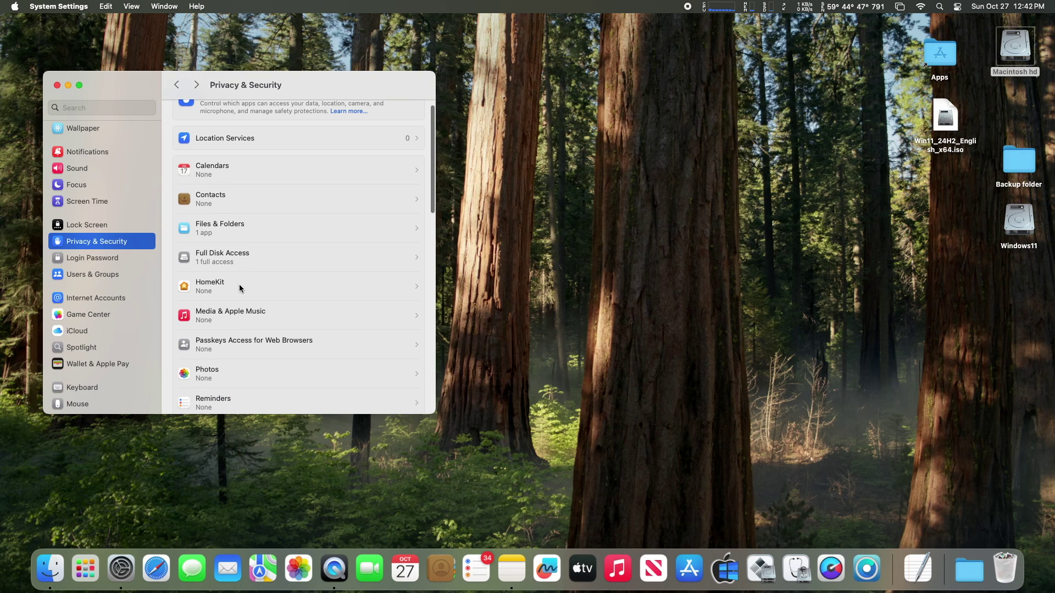
{"action": "scroll", "coordinate": [237, 284], "scroll_direction": "down", "scroll_amount": 5}
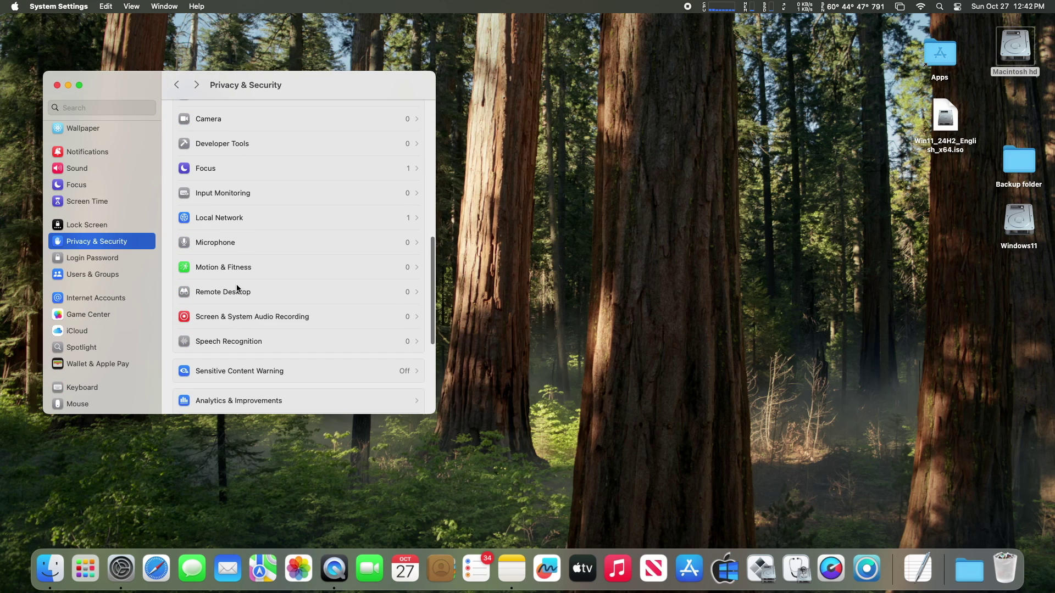
{"action": "scroll", "coordinate": [234, 285], "scroll_direction": "down", "scroll_amount": 2}
{"action": "scroll", "coordinate": [232, 287], "scroll_direction": "down", "scroll_amount": 3}
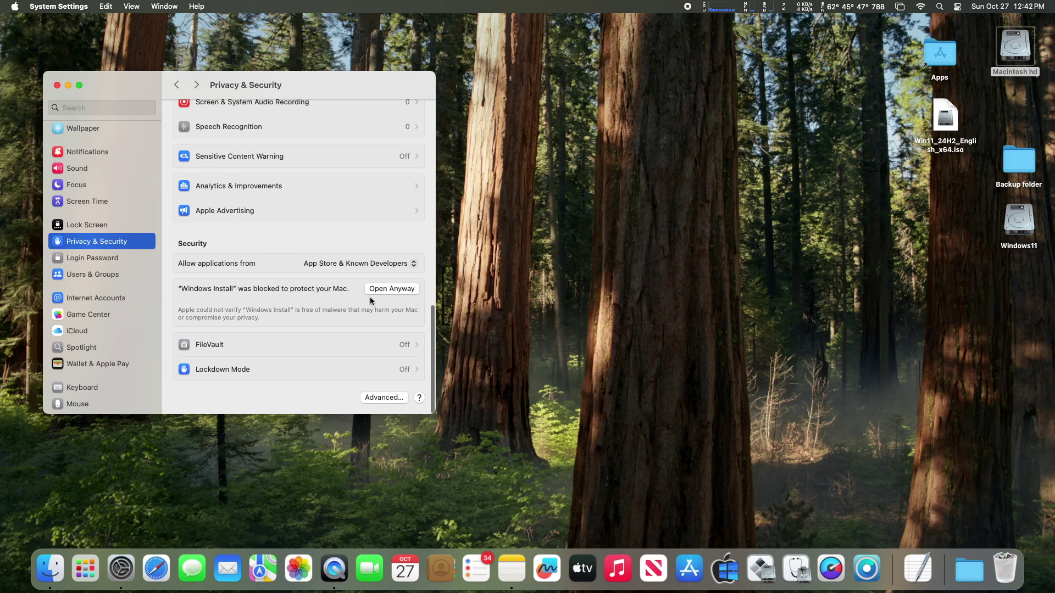
{"action": "left_click", "coordinate": [387, 289]}
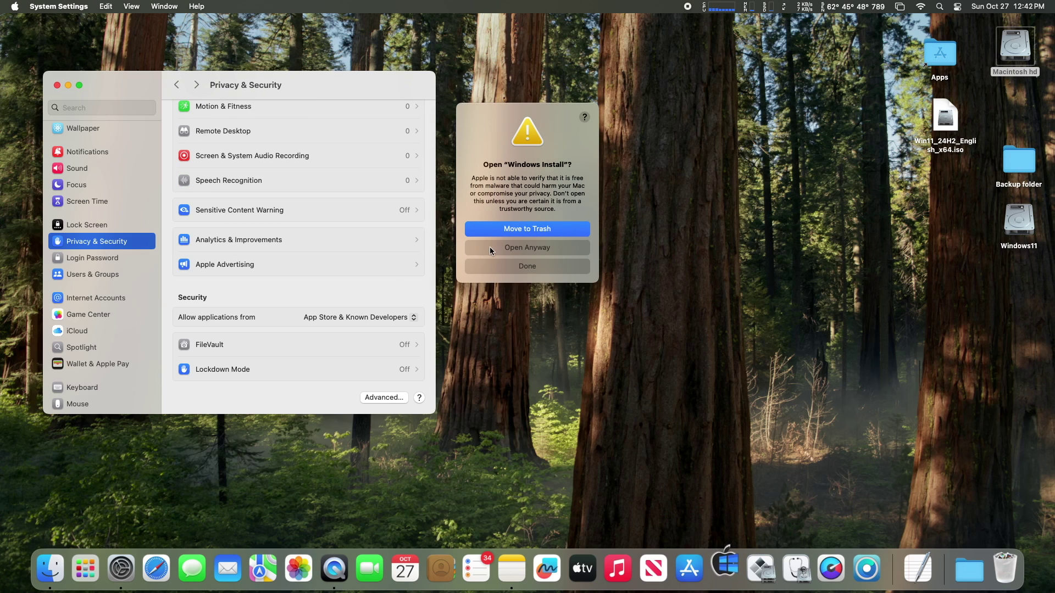
Confirm Open Anyway and approve it with the administrator password to launch Windows Install
{"action": "left_click", "coordinate": [507, 249]}
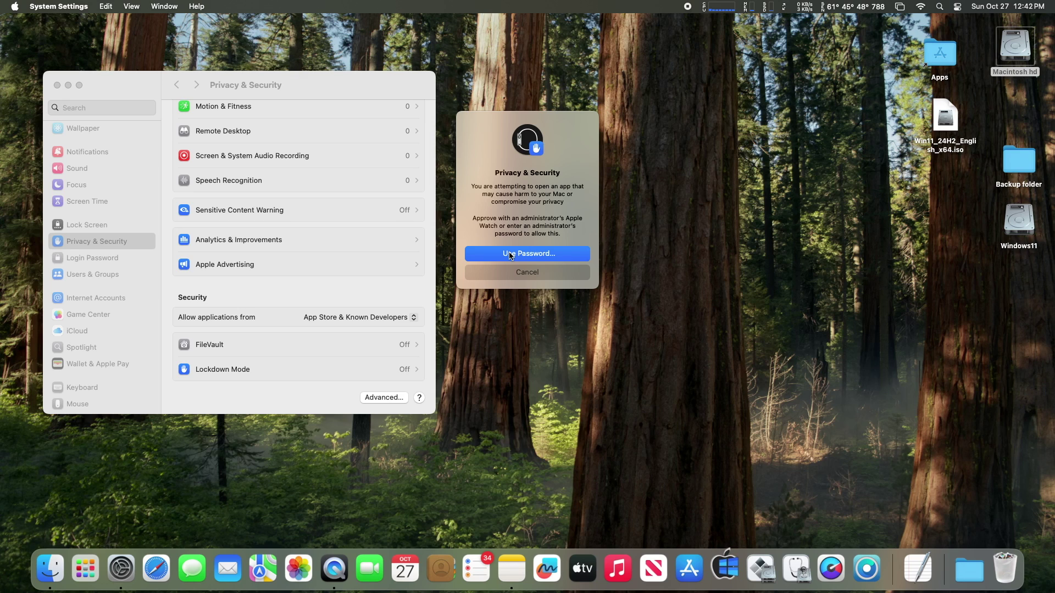
{"action": "left_click", "coordinate": [510, 254]}
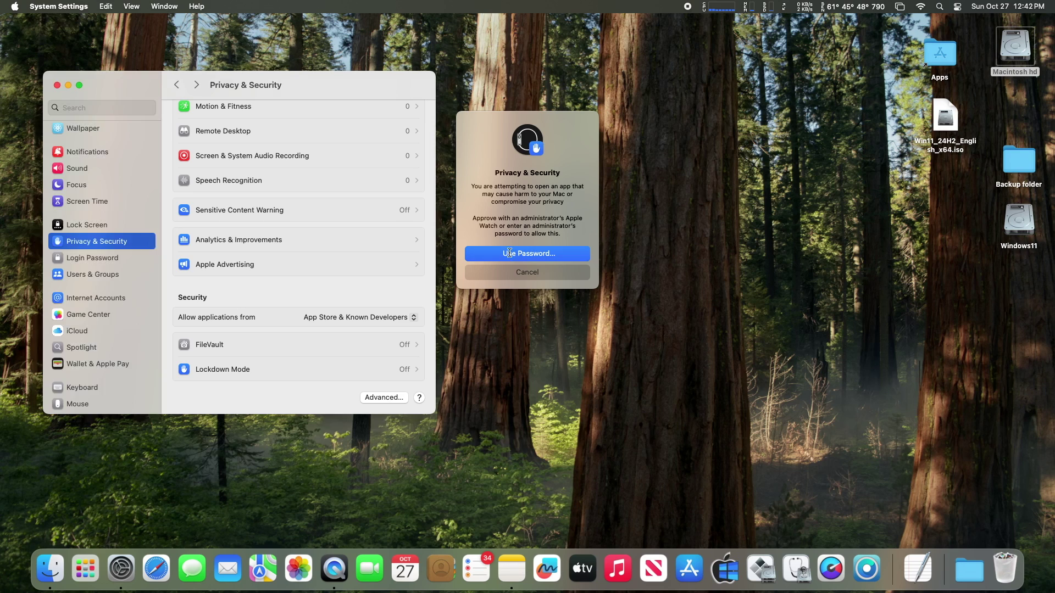
{"action": "type", "text": "•••"}
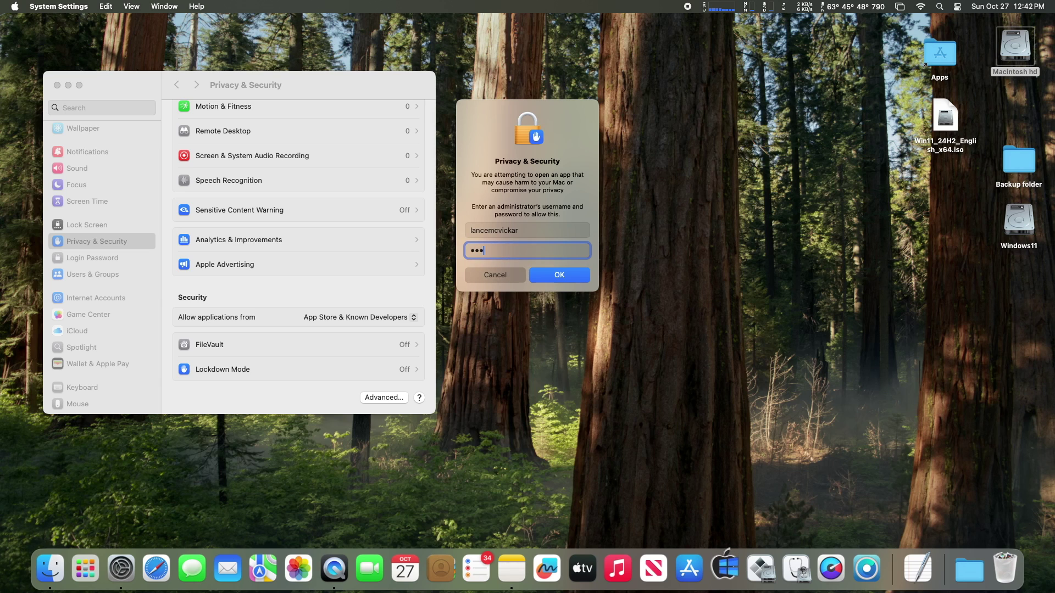
{"action": "key", "text": "Return"}
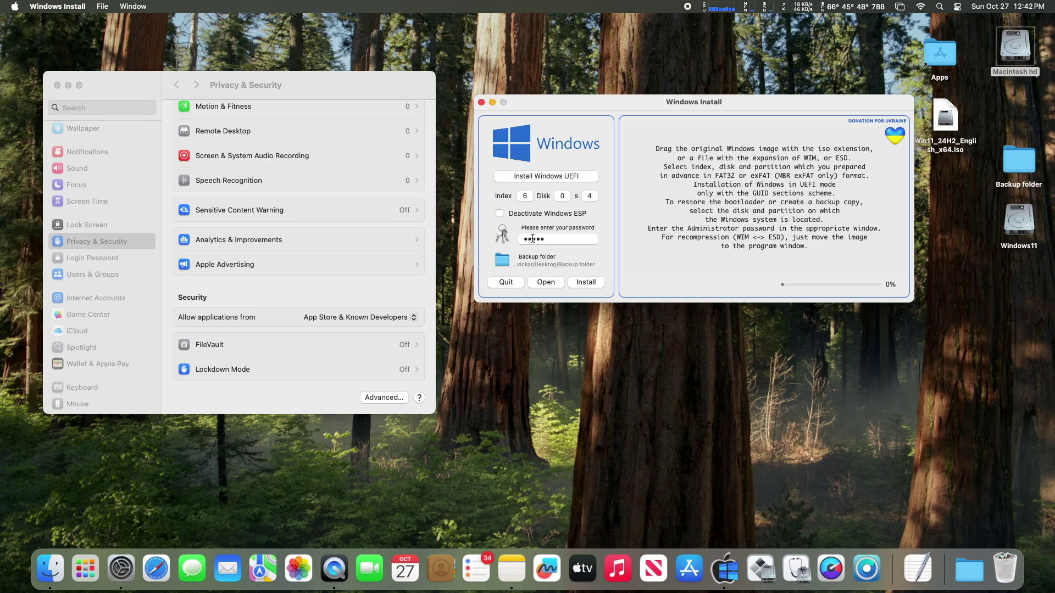
Move the installer window and drop Win11_24H2_English_x64.iso from the desktop onto it
{"action": "left_click_drag", "start_coordinate": [570, 108], "coordinate": [540, 97]}
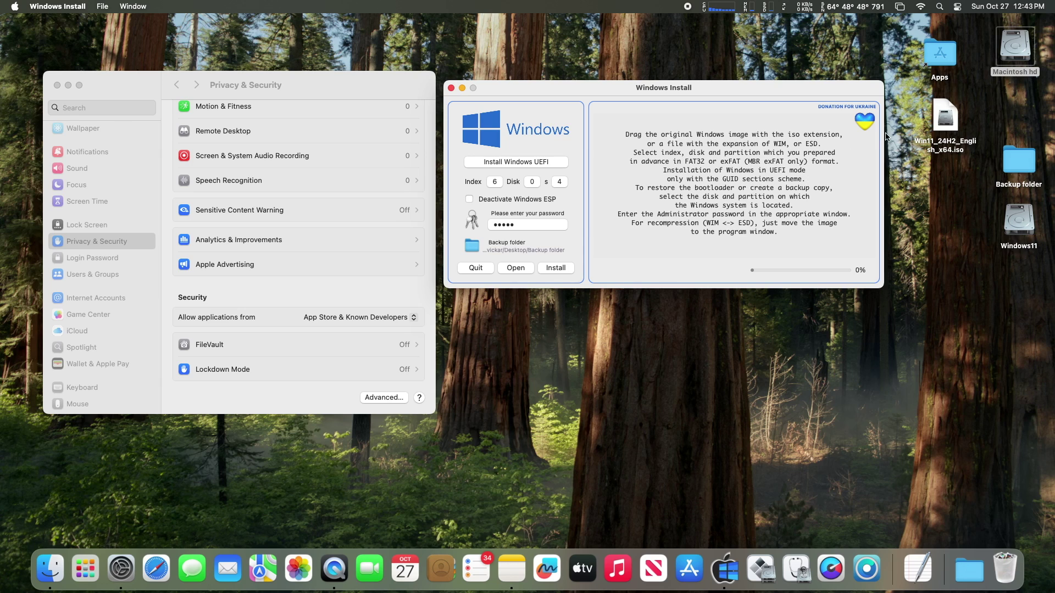
{"action": "mouse_move", "coordinate": [943, 127]}
{"action": "left_mouse_down"}
{"action": "mouse_move", "coordinate": [763, 159]}
{"action": "mouse_move", "coordinate": [874, 150]}
{"action": "mouse_move", "coordinate": [946, 118]}
{"action": "left_mouse_up"}
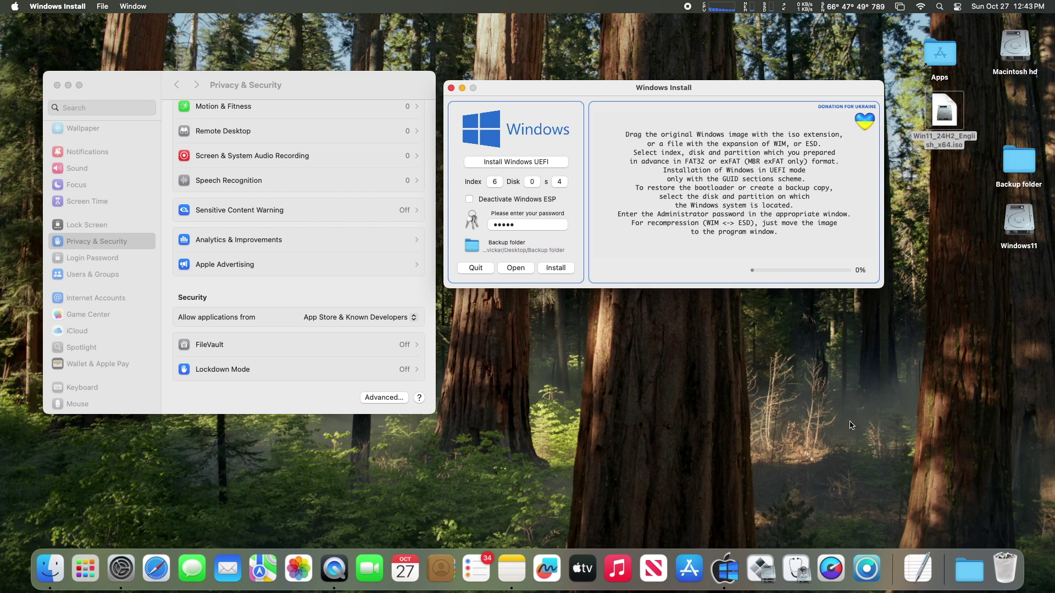